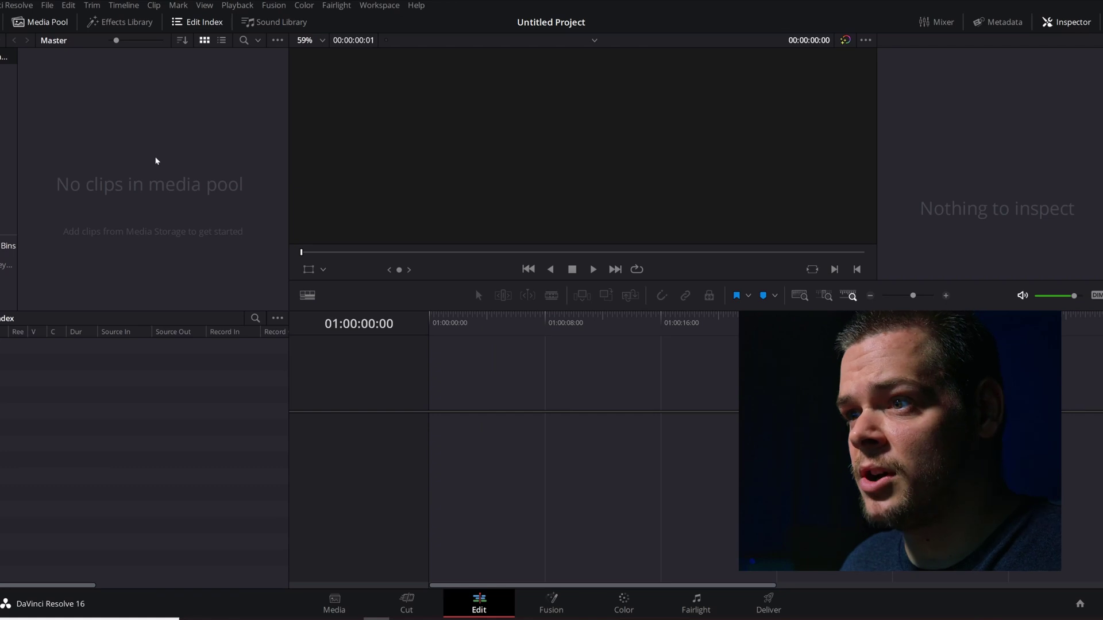
Import the seven Canon R5 .CRM clips and drag them all onto a new Timeline 1
right_click(155, 160)
click(210, 270)
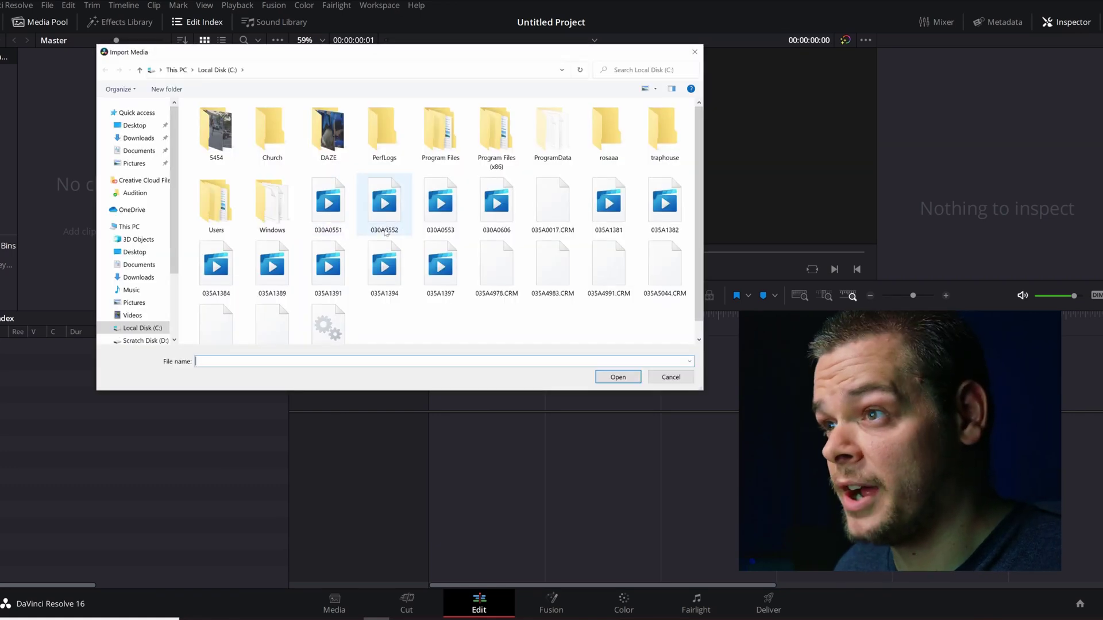
ctrl+click(511, 261)
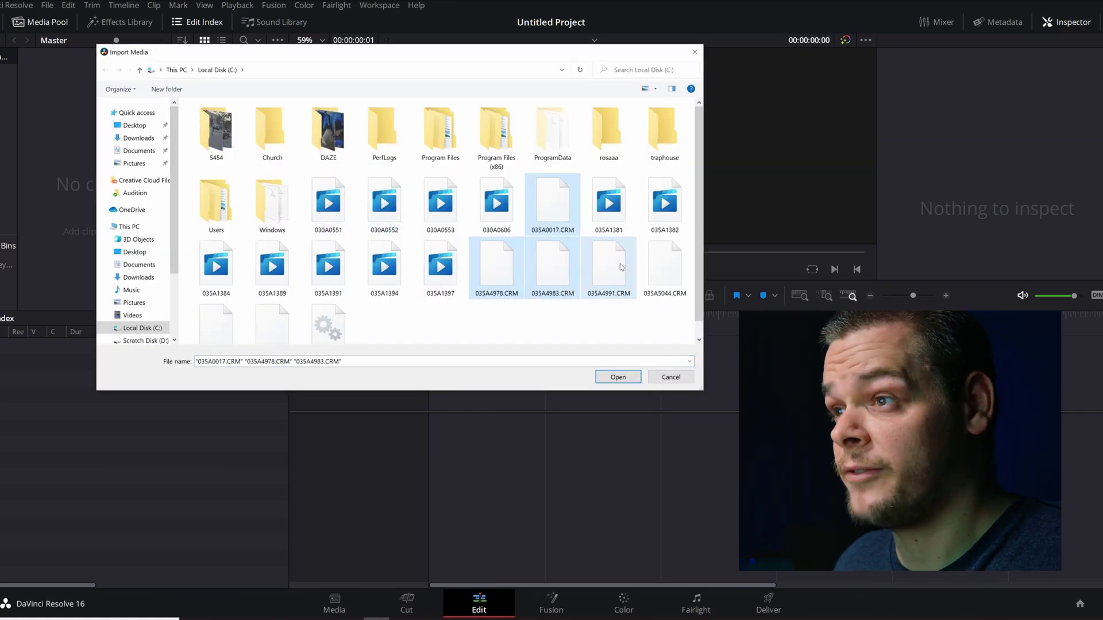
ctrl+click(223, 336)
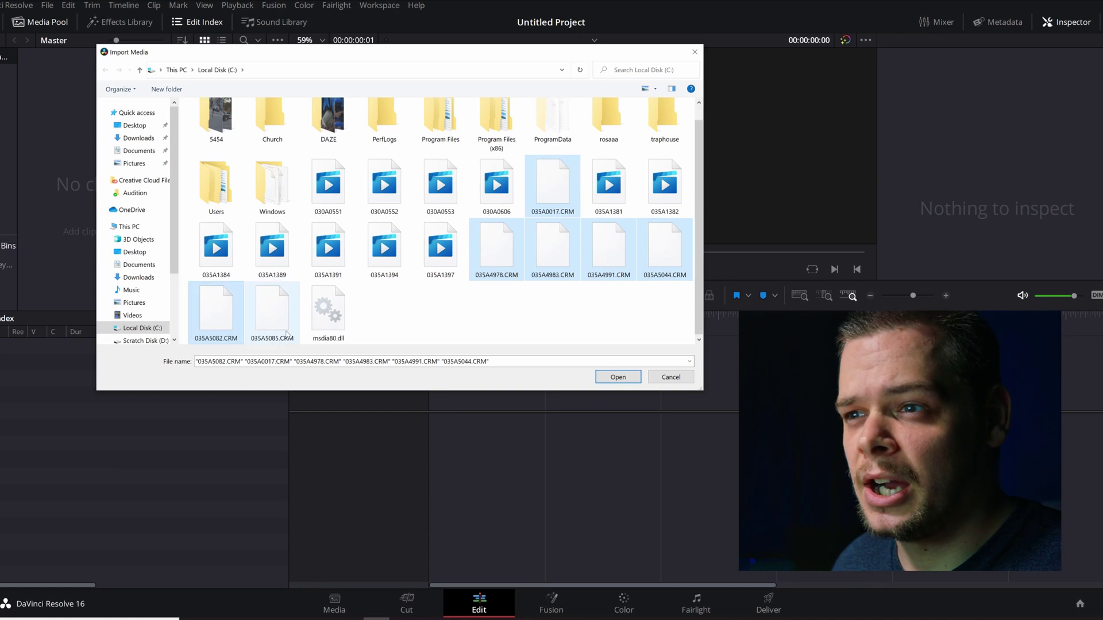
click(622, 380)
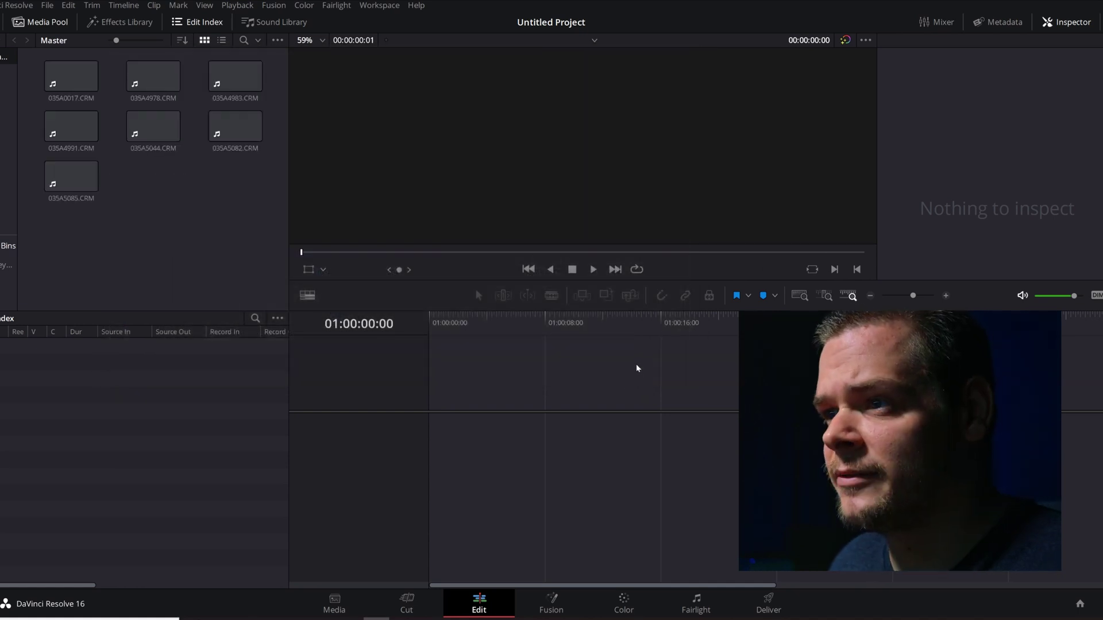
drag(246, 194, 40, 60)
drag(153, 81, 414, 415)
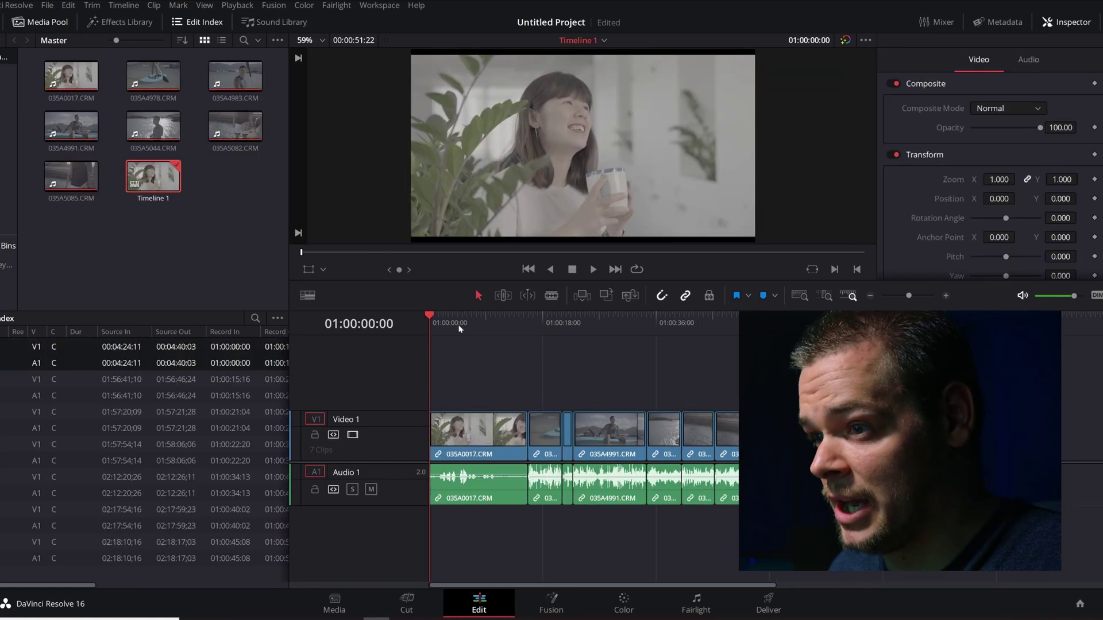
Set the project's timeline resolution to 8192 x 4320 DCI in Project Settings and save
click(47, 6)
click(116, 257)
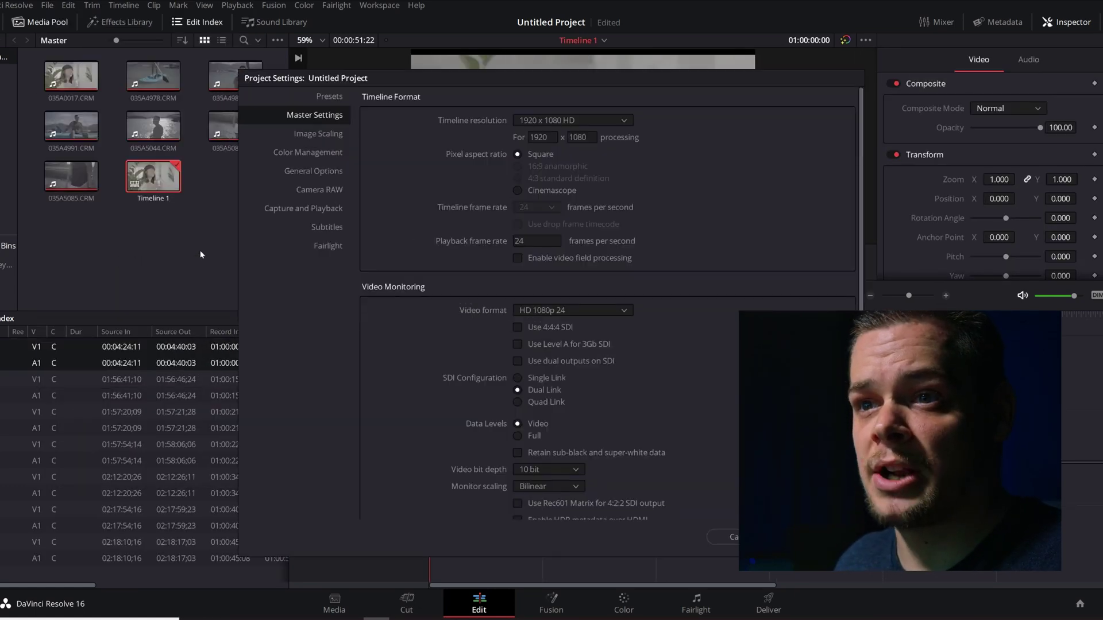
click(572, 123)
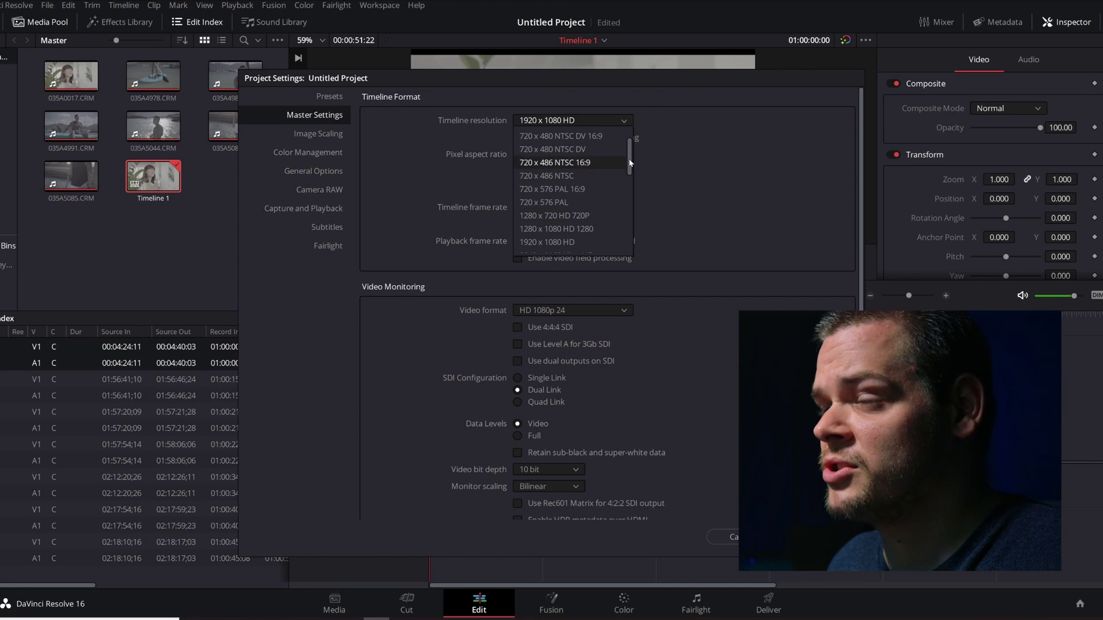
drag(630, 162, 637, 251)
click(560, 242)
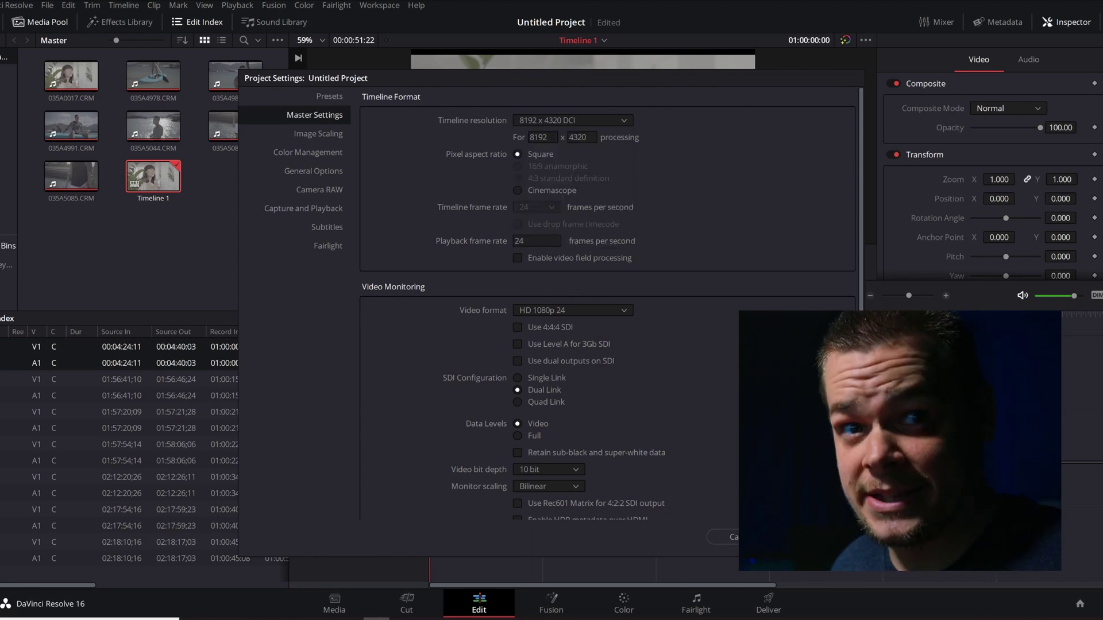
click(801, 537)
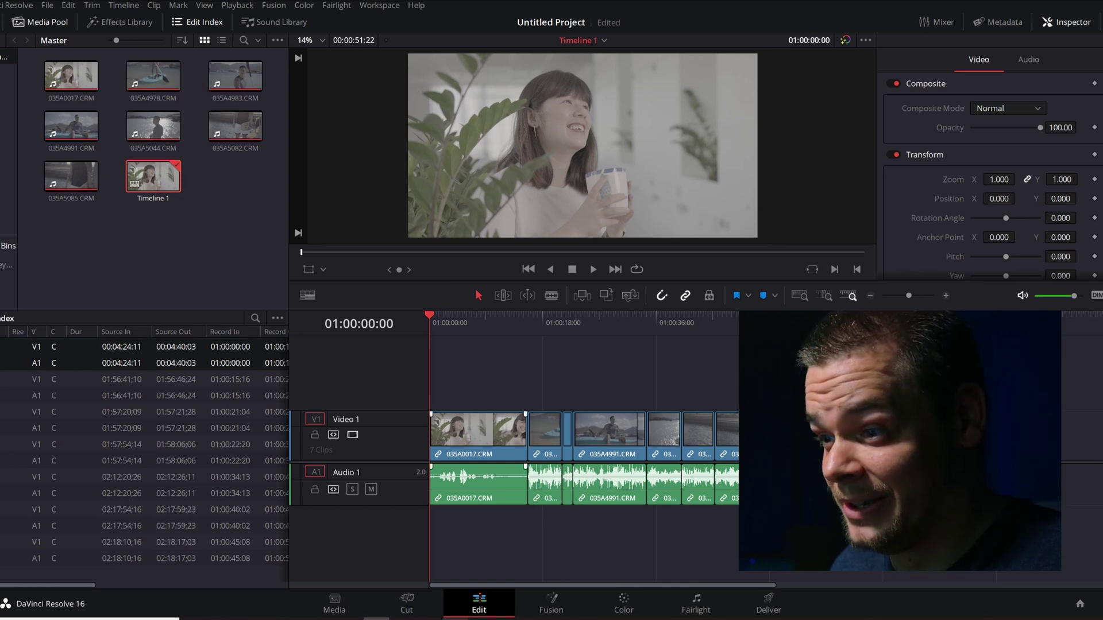
Bring the NZXT CAM system monitor up beside Resolve and reposition its window slightly up-right
key(alt+Tab)
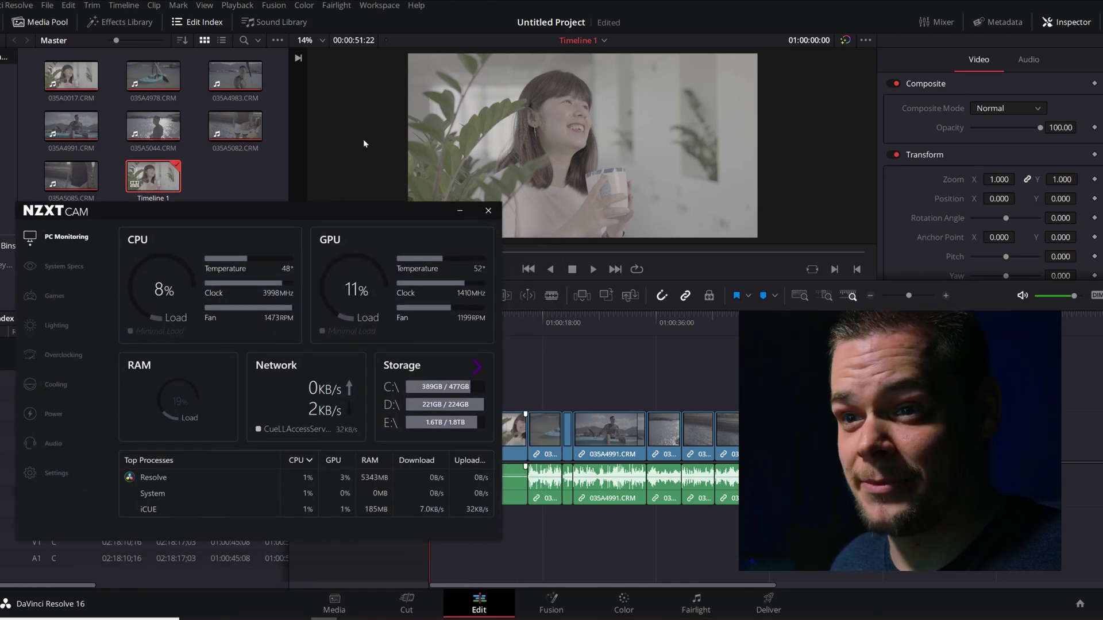
click(378, 94)
key(alt+Tab)
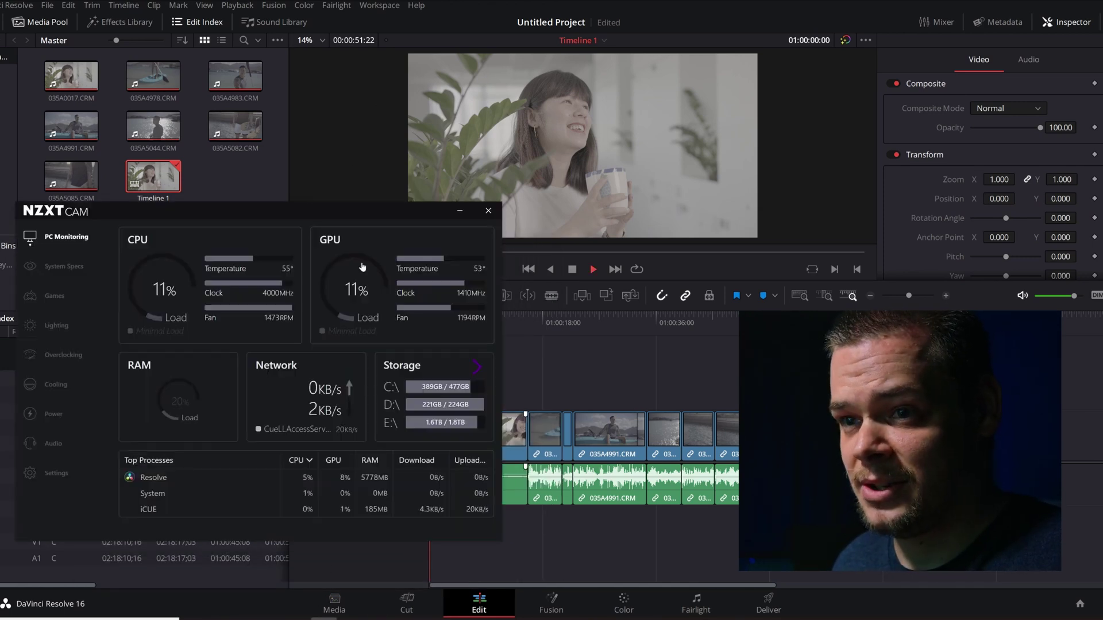
drag(340, 212, 370, 199)
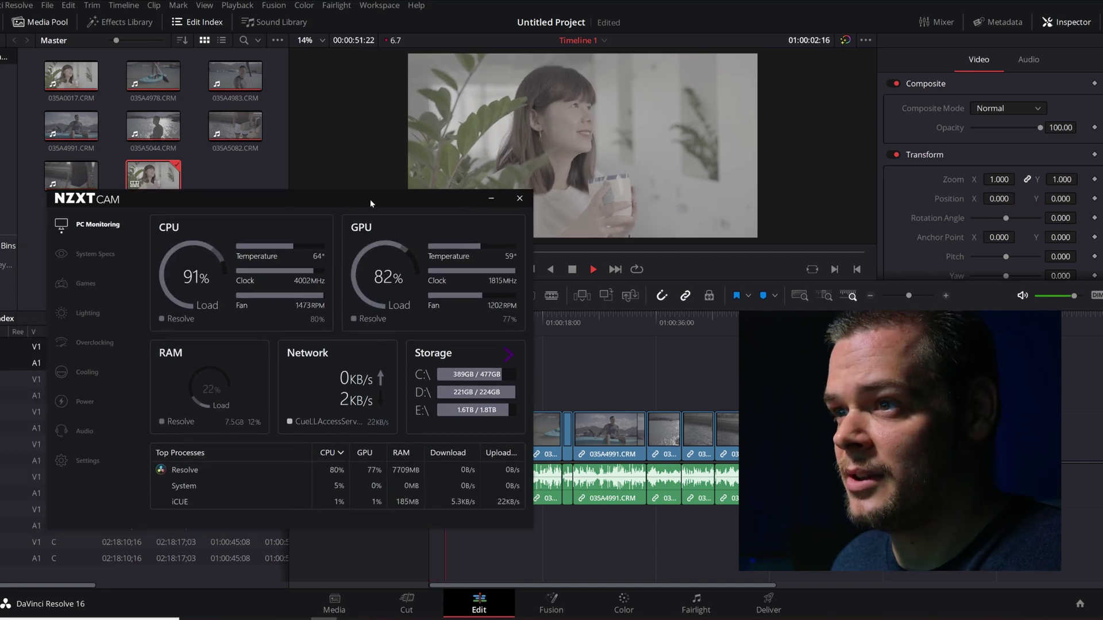
Stop the 8K timeline playback and dismiss the 'Your GPU memory is full' warning
click(368, 143)
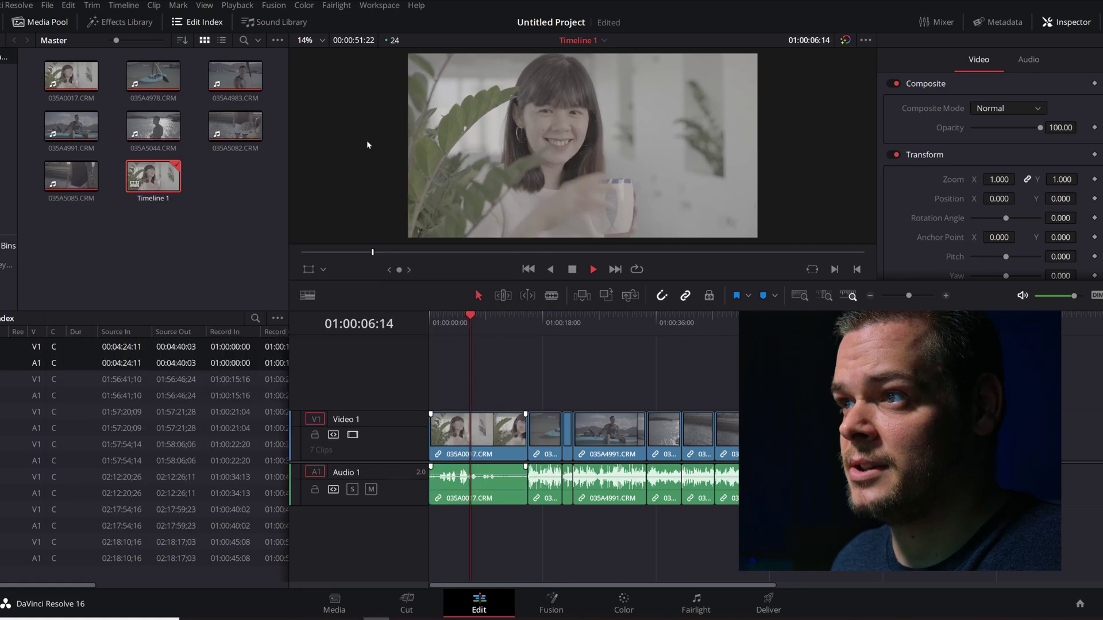
key(space)
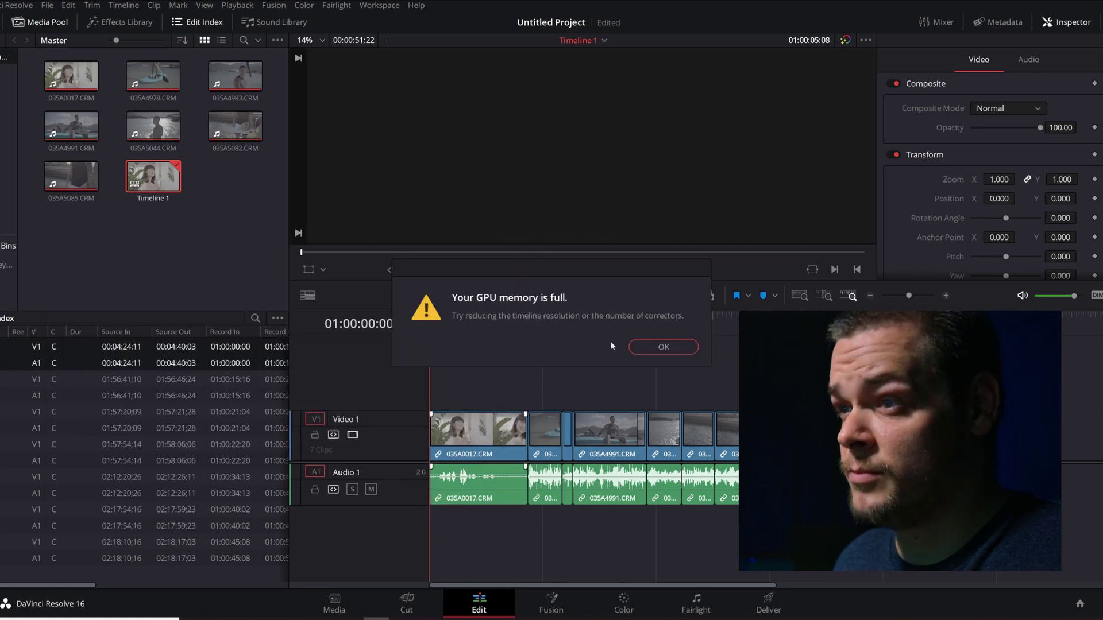
click(667, 350)
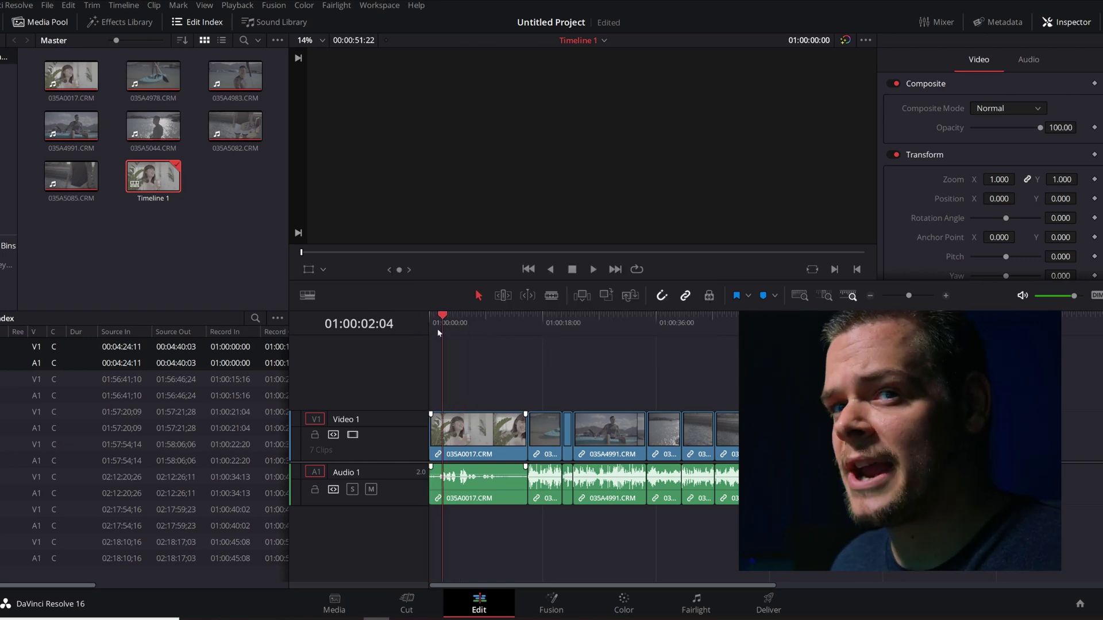
Lower the timeline resolution to 4096 x 2160 DCI in Project Settings
click(461, 325)
drag(461, 325, 457, 325)
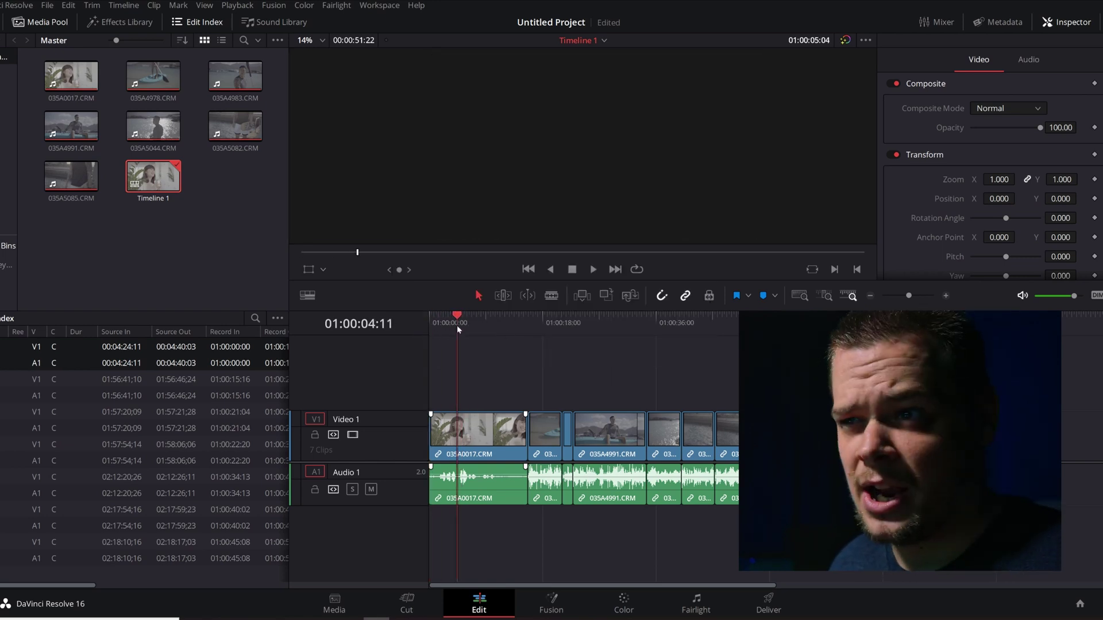
click(47, 5)
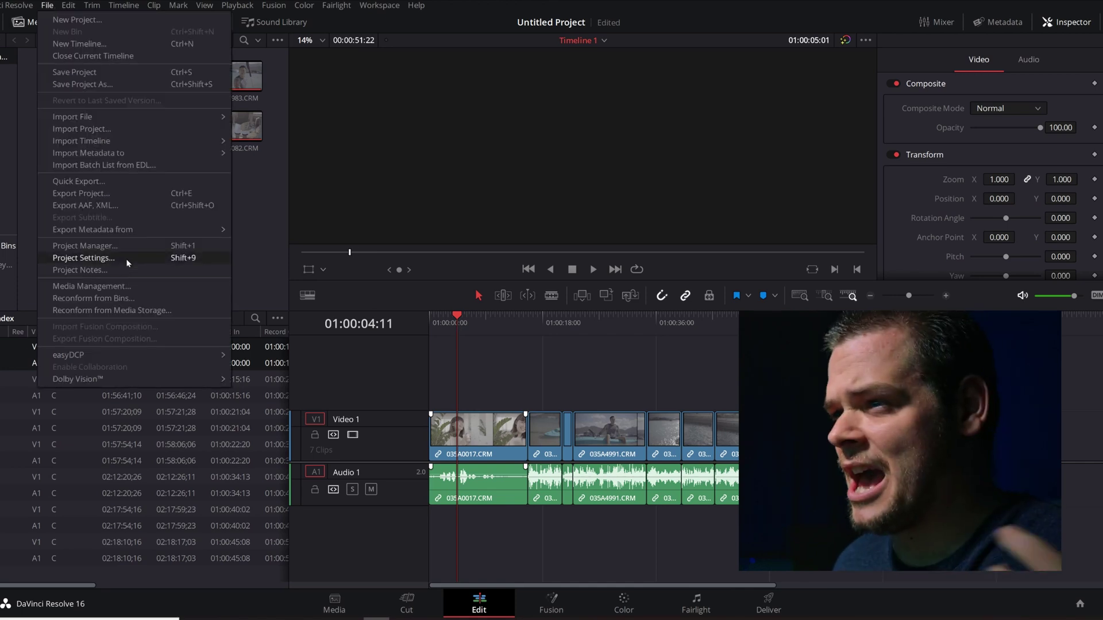
click(87, 258)
click(571, 120)
click(567, 216)
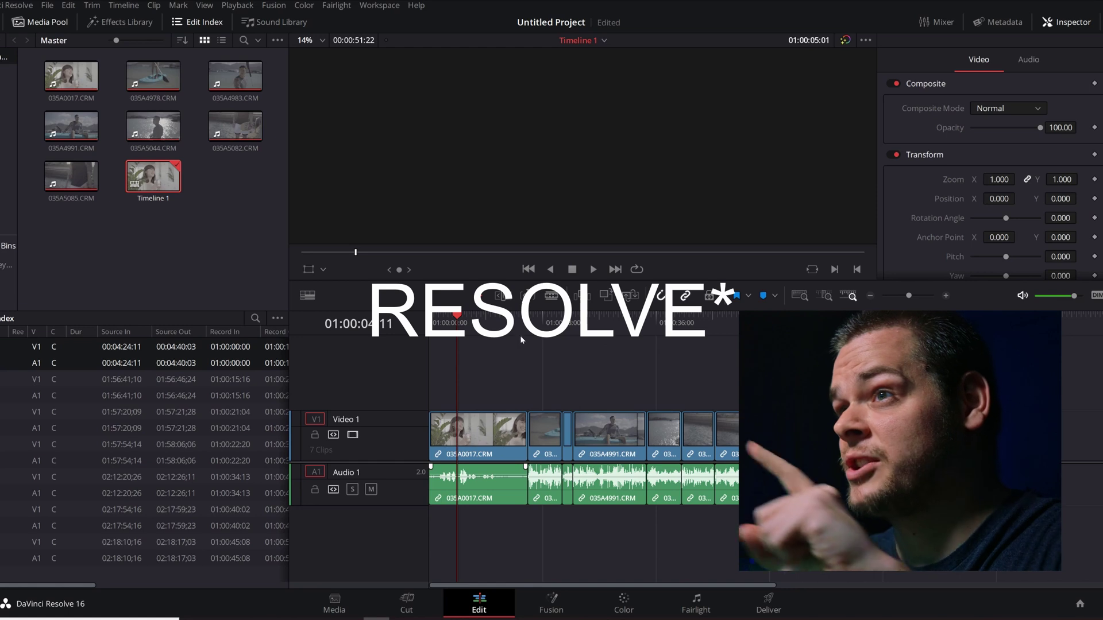
Return the playhead to the timeline start so the viewer shows the first clip
mouse_move(455, 322)
mouse_down()
mouse_move(480, 322)
mouse_move(449, 323)
mouse_up()
key(Home)
scroll(556, 184, up, 4)
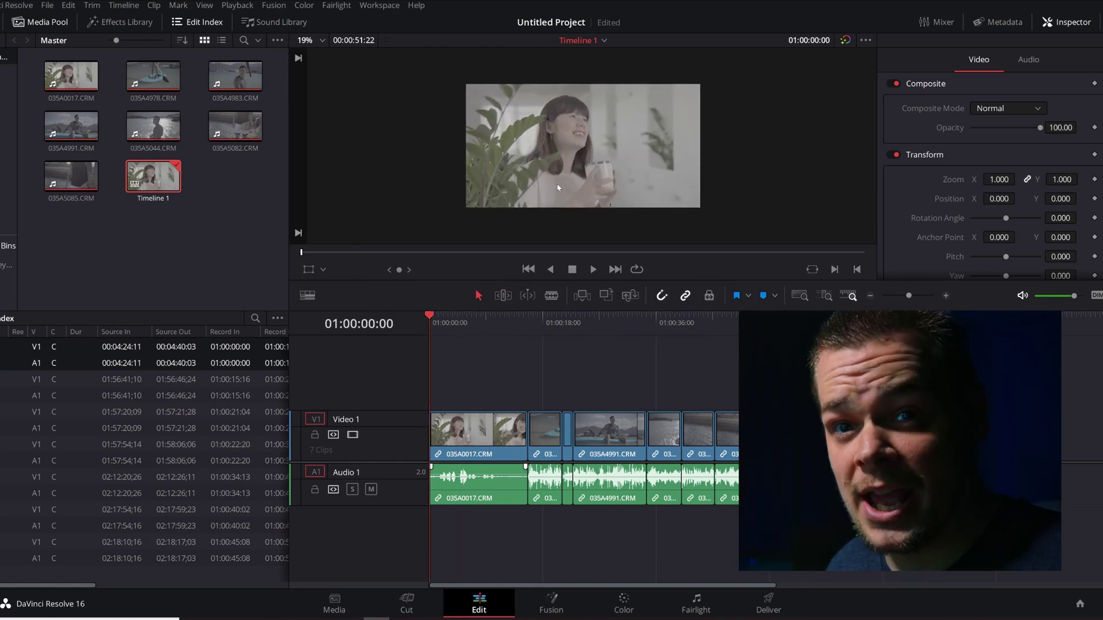
scroll(556, 184, up, 1)
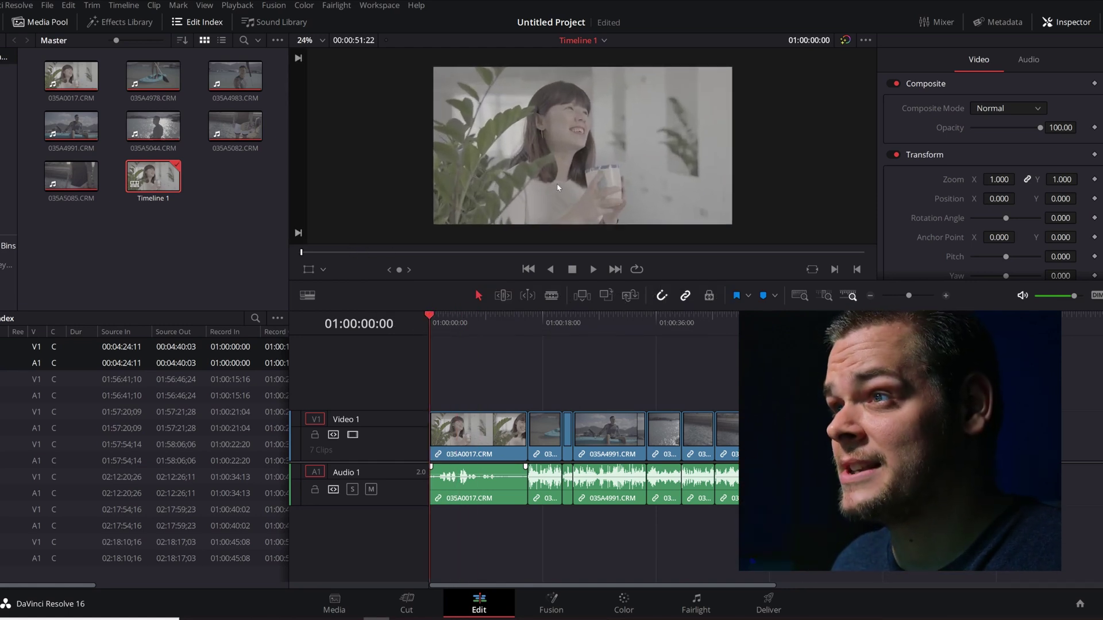
Grade the first clip with the R5 Sample 1 LUT, Temp -80.0, shadows 23.00, highlights -63.50
click(612, 610)
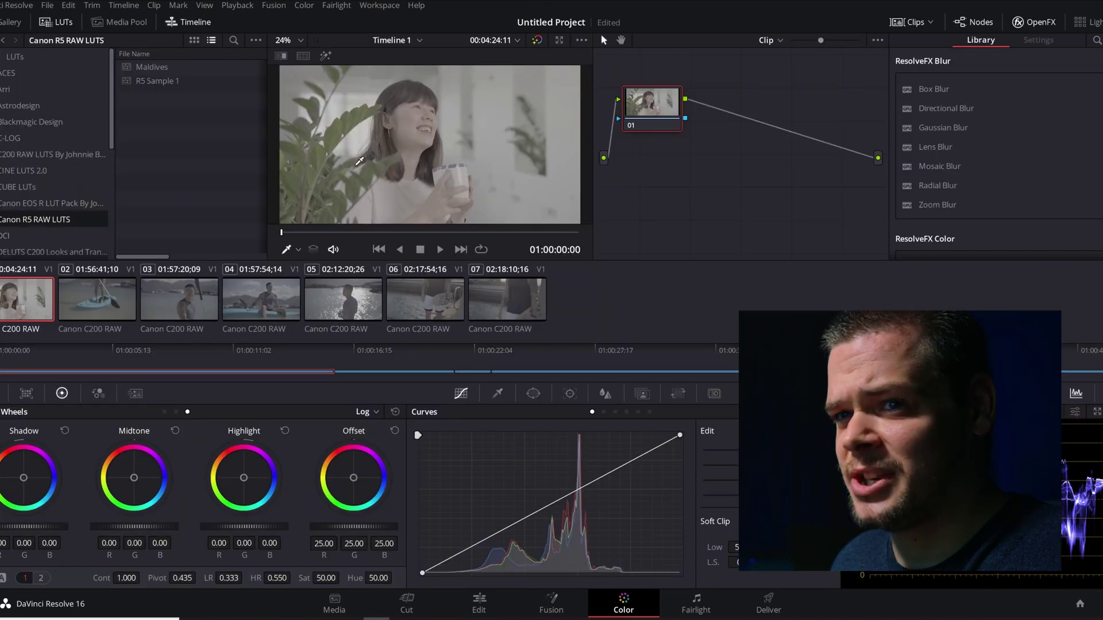
drag(645, 109, 656, 103)
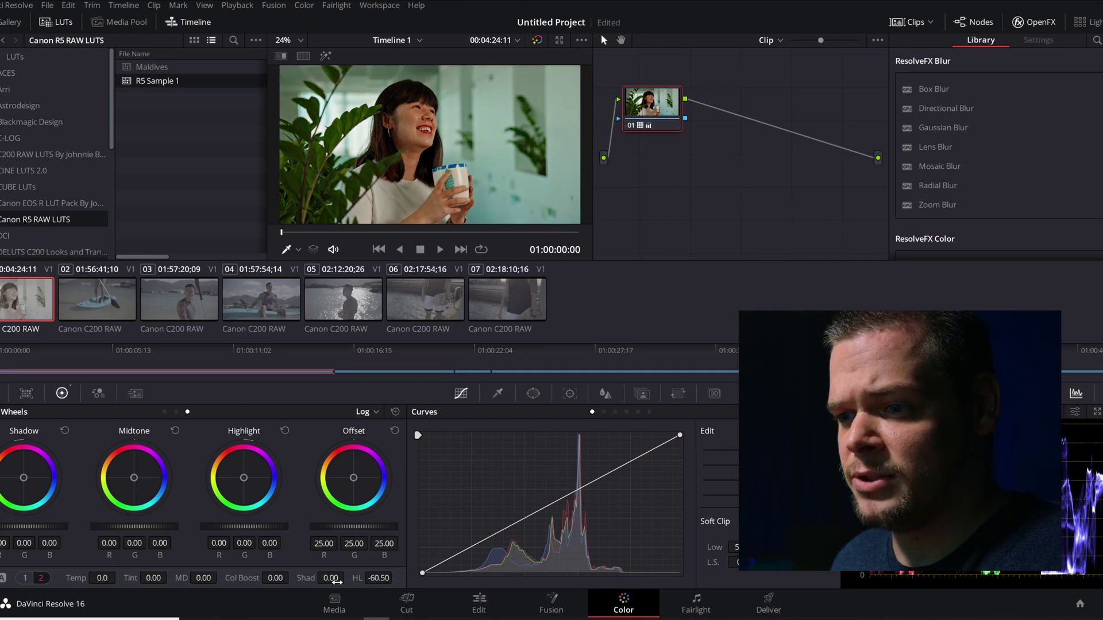
drag(336, 582, 347, 578)
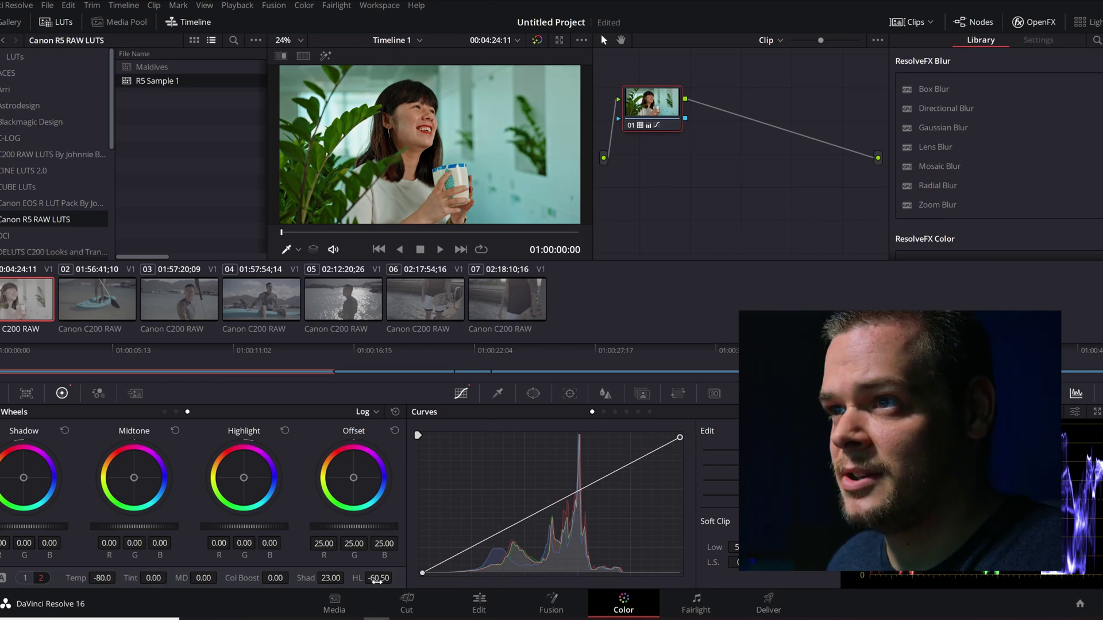
click(351, 232)
drag(406, 232, 454, 232)
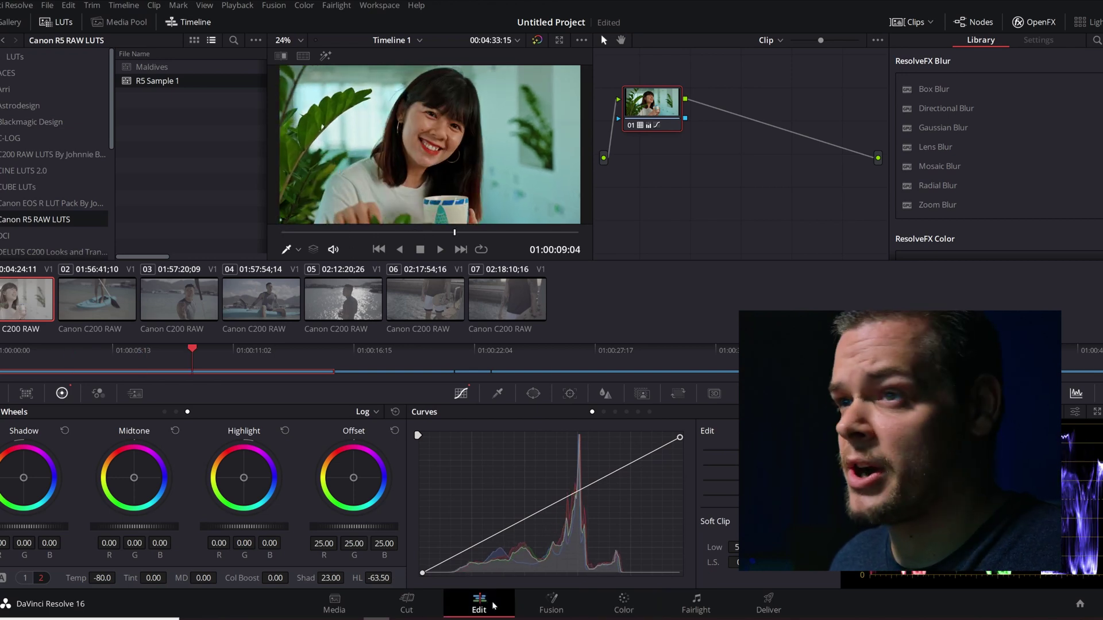
Play Timeline 1 from its start on the Edit page
click(506, 600)
click(430, 319)
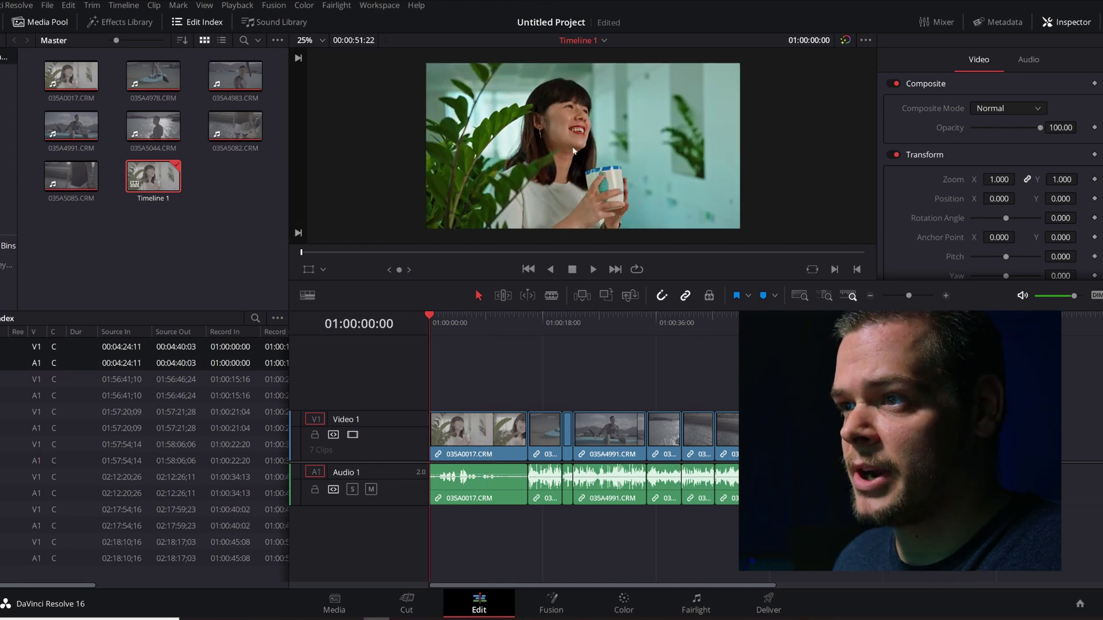
key(space)
Watch system load in NZXT CAM, then stop playback at 01:00:23:17 on the Color page
key(alt+Tab)
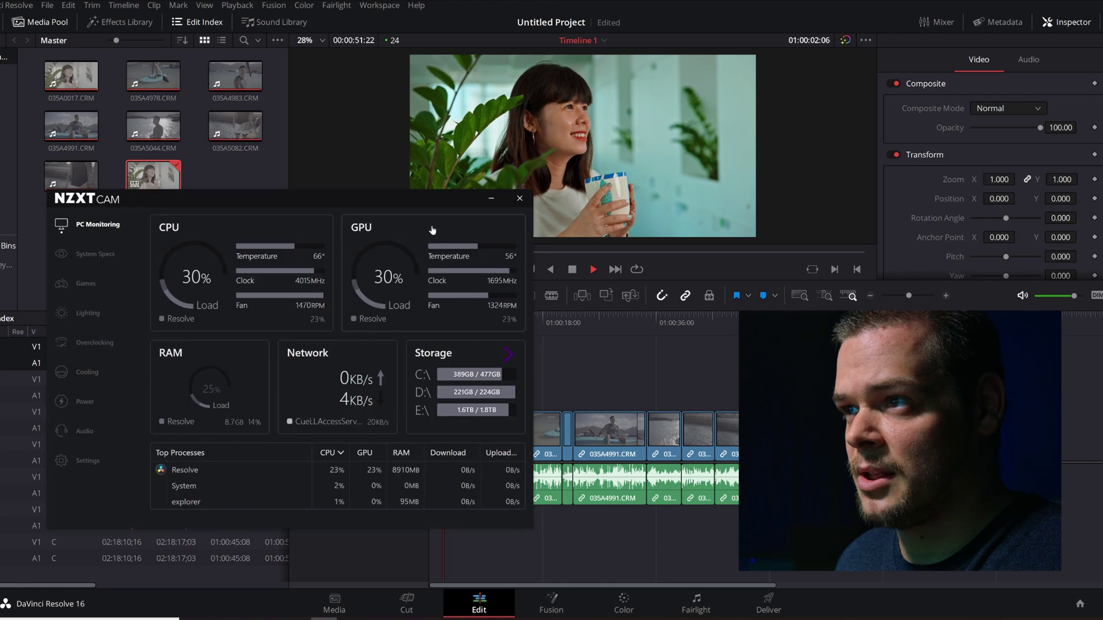
drag(408, 198, 373, 218)
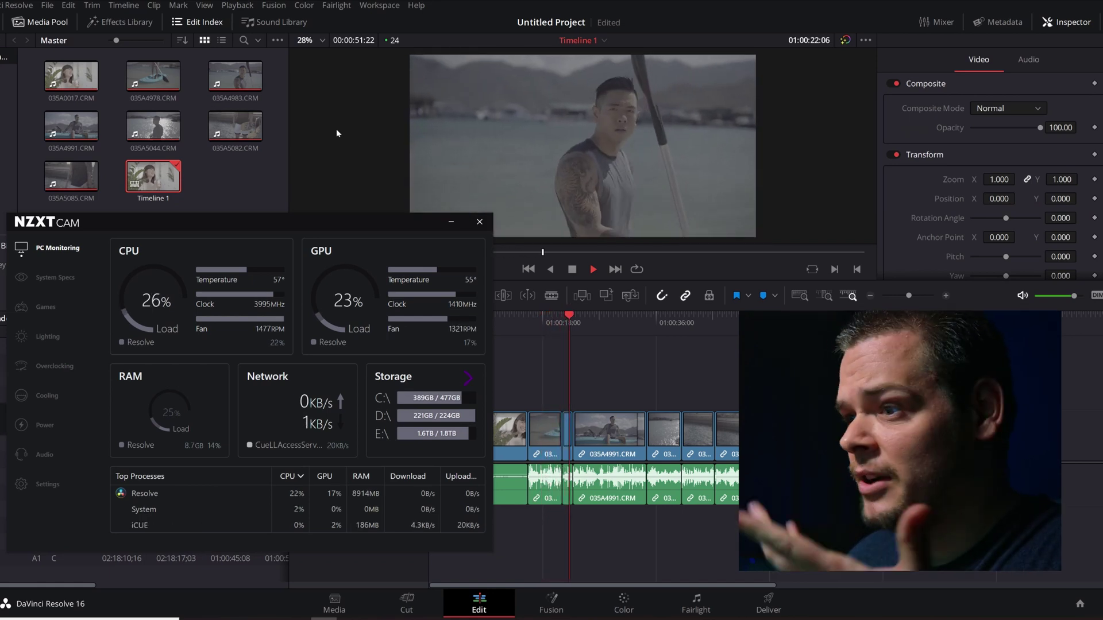
click(336, 129)
key(space)
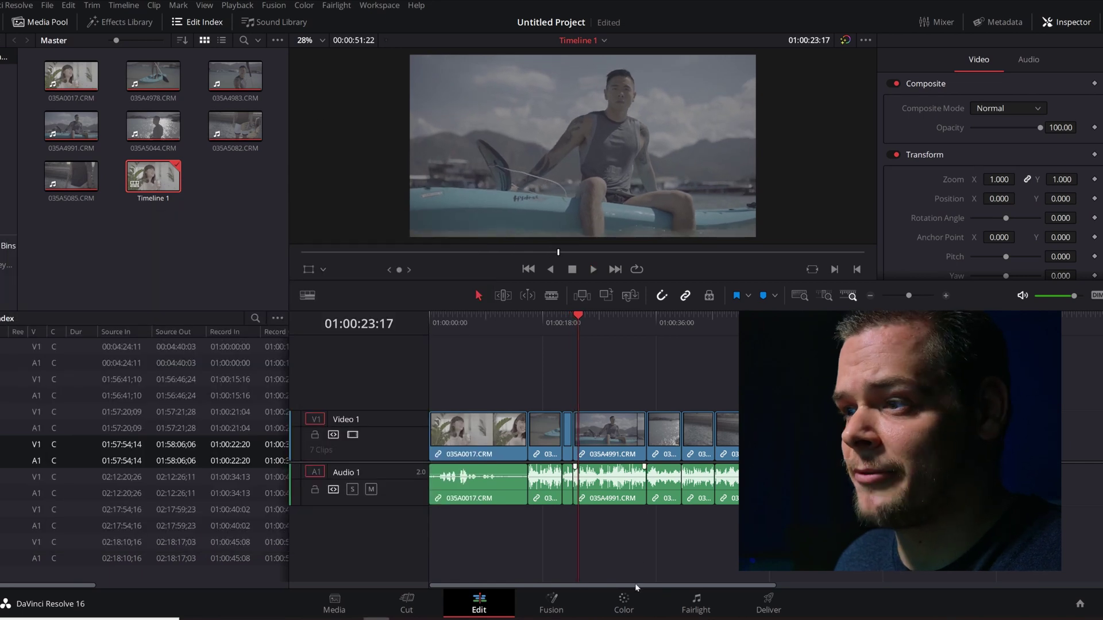
click(626, 602)
Apply the Maldives LUT to clip 03 and adjust its highlights and shadows
click(180, 298)
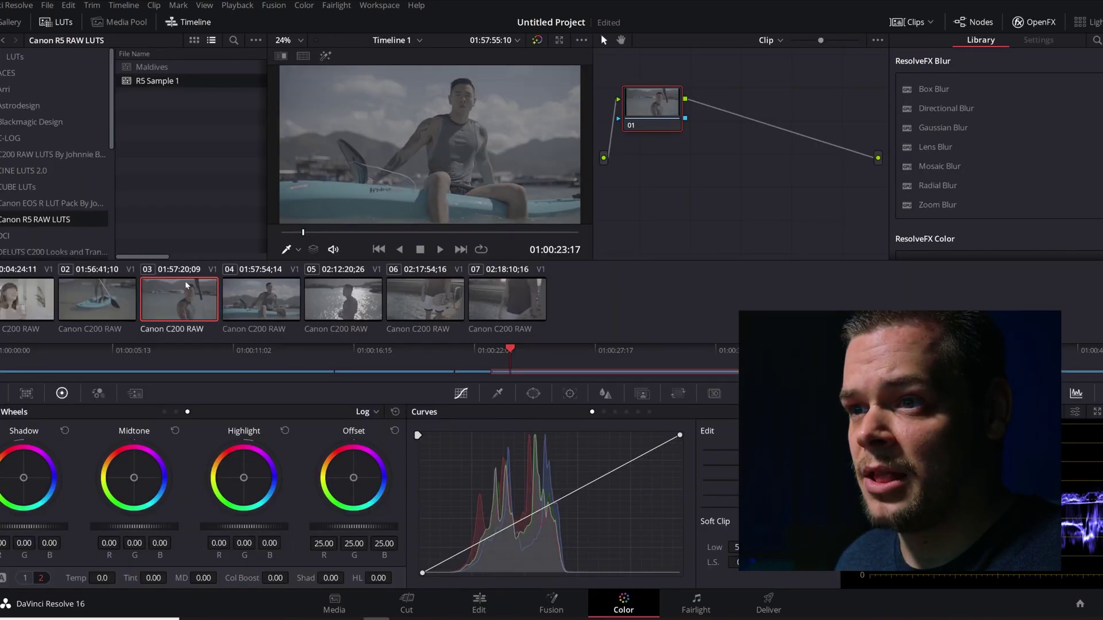
drag(646, 88, 635, 122)
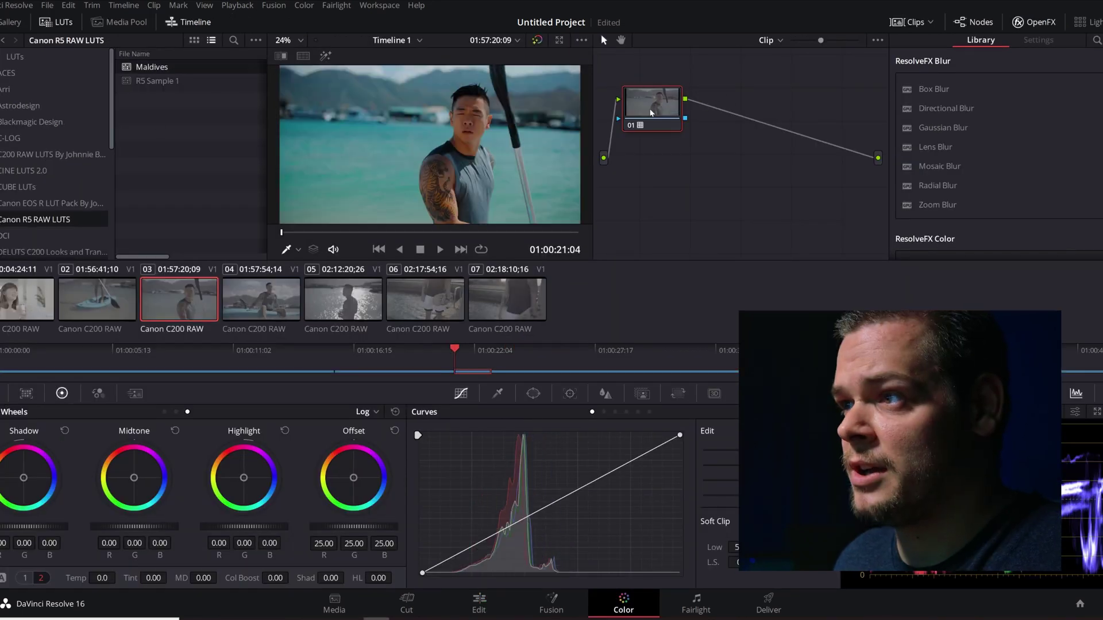
drag(681, 435, 644, 436)
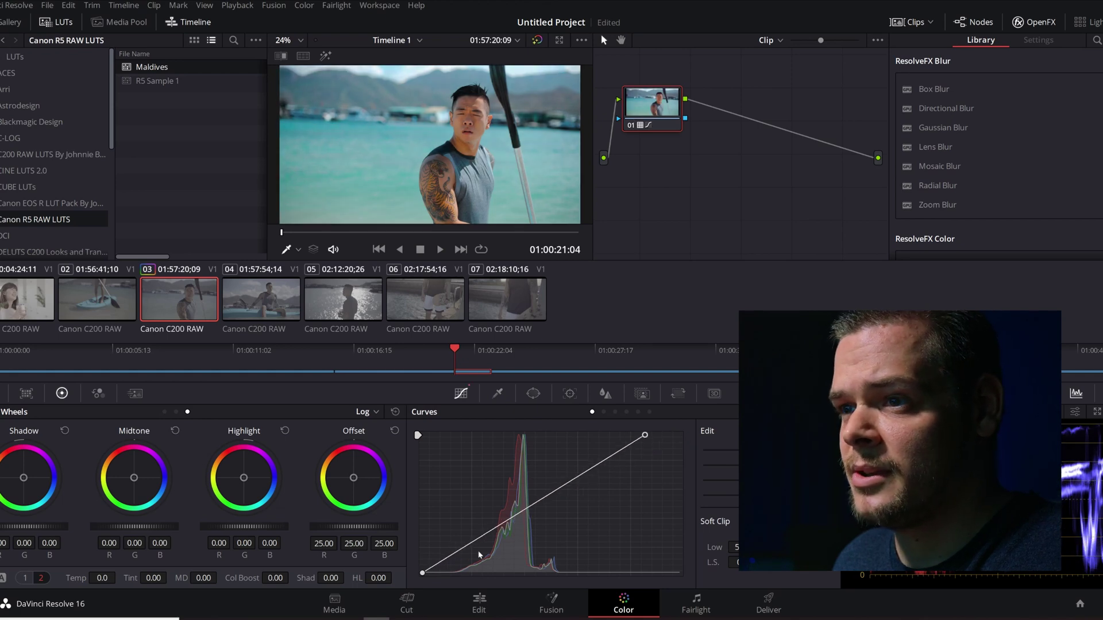
drag(423, 574, 429, 573)
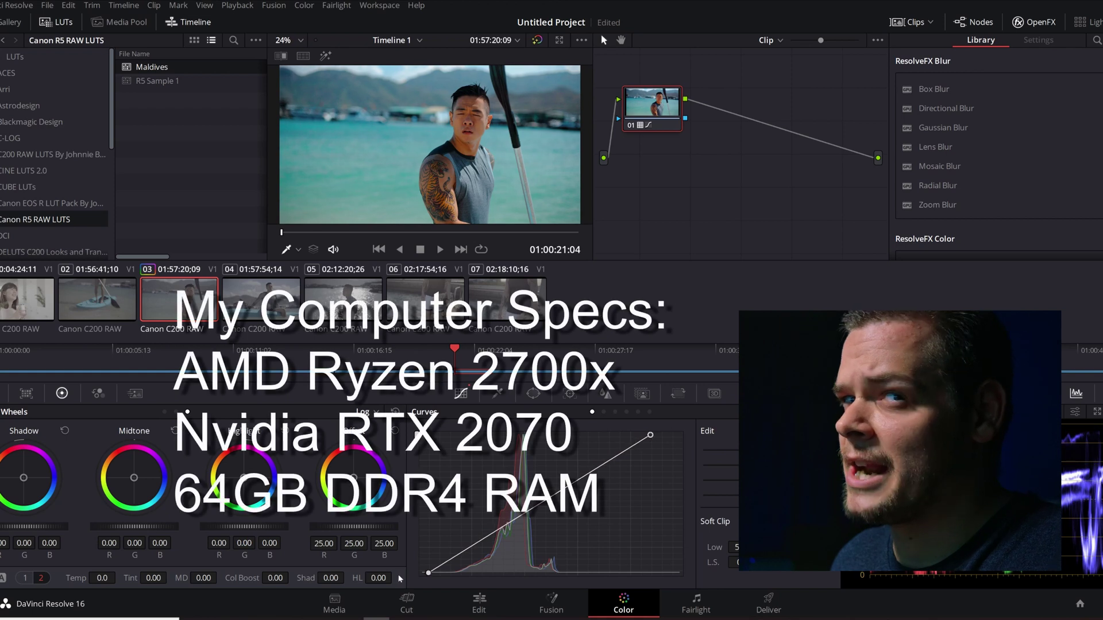
Apply clip 03's grade to the later clips 04 through 07
click(507, 299)
shift+click(251, 312)
right_click(194, 303)
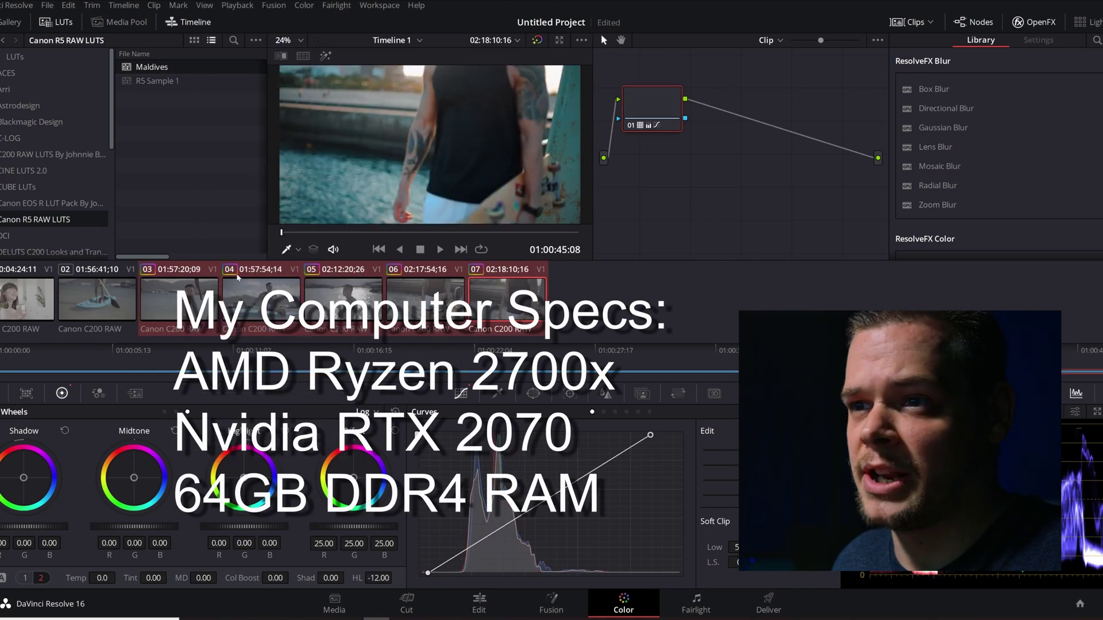
click(96, 299)
Copy clip 03's grade onto clip 02 and ease its highlights back to -12.00
right_click(173, 302)
click(229, 247)
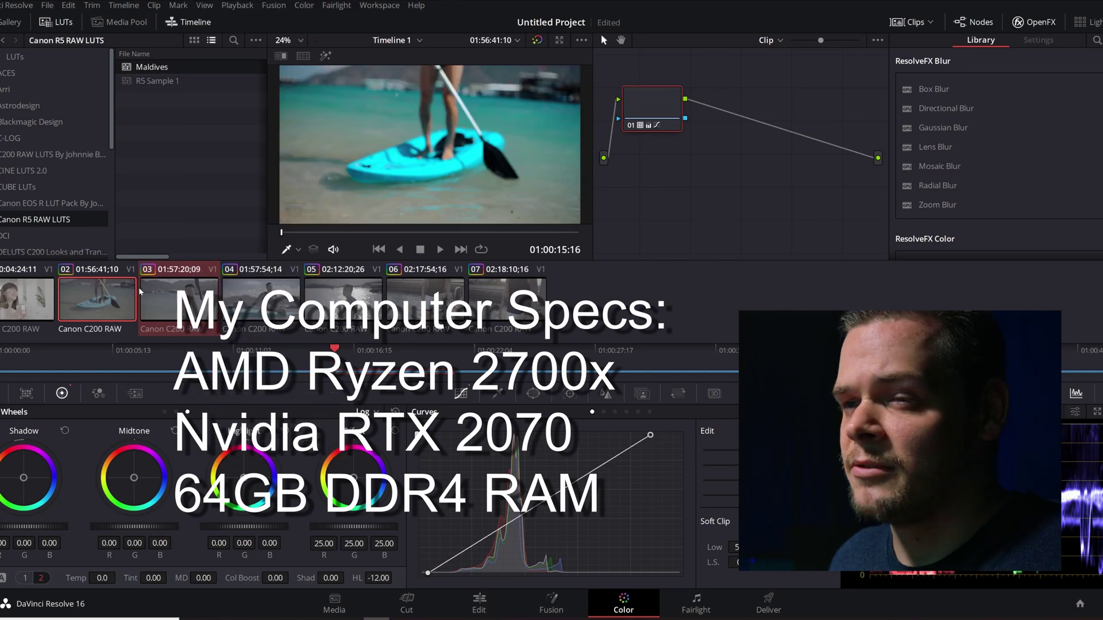
drag(652, 439, 659, 434)
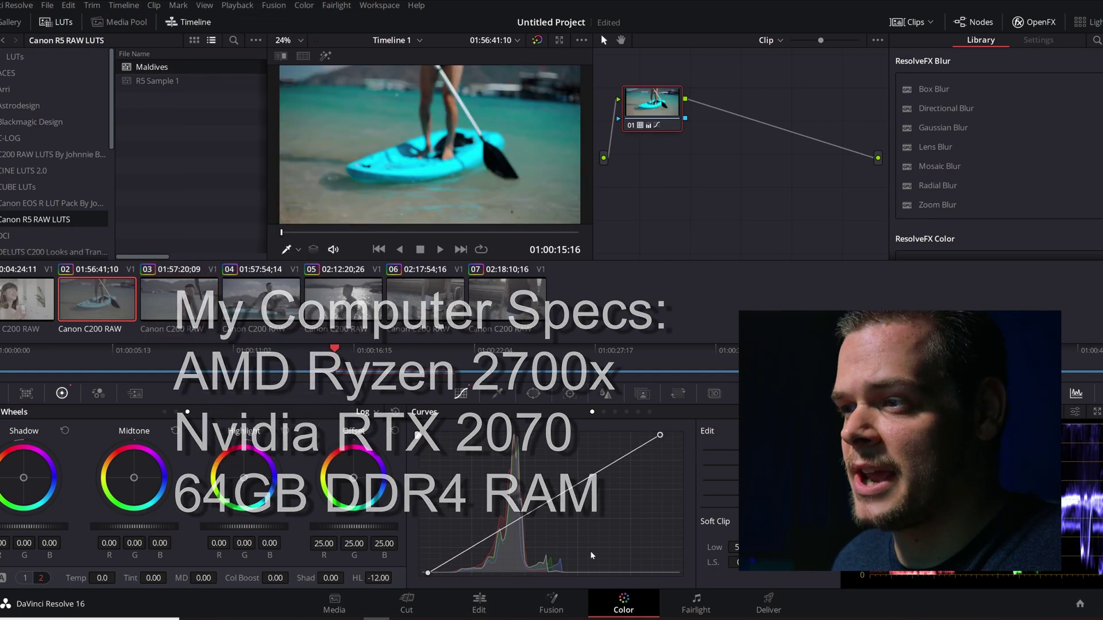
click(480, 604)
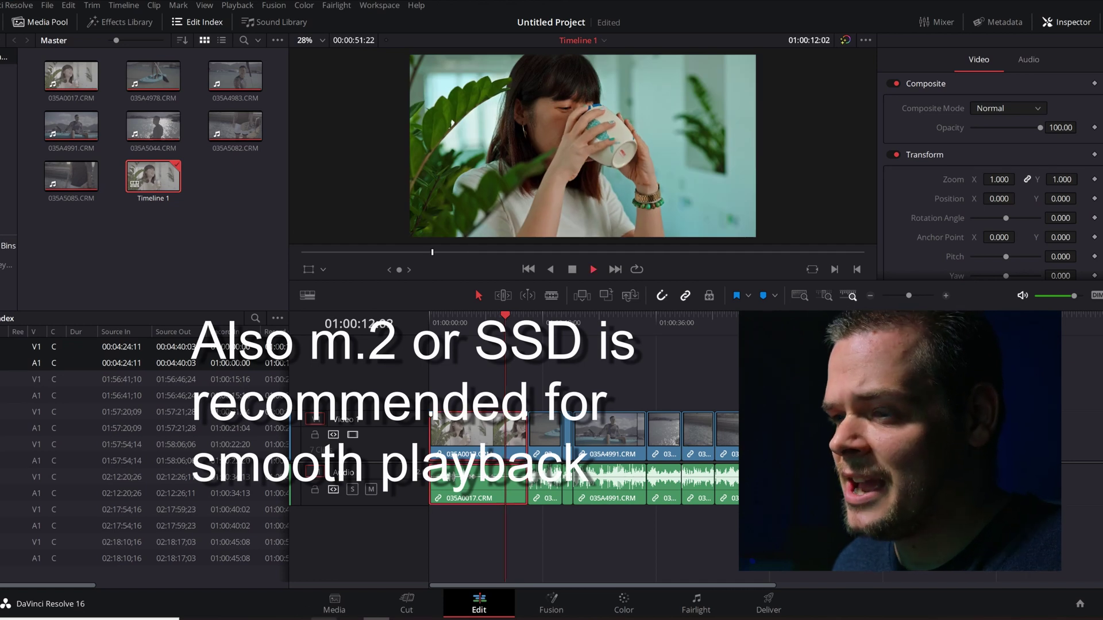
Play the graded timeline while checking CPU, GPU and RAM load in NZXT CAM
key(alt+Tab)
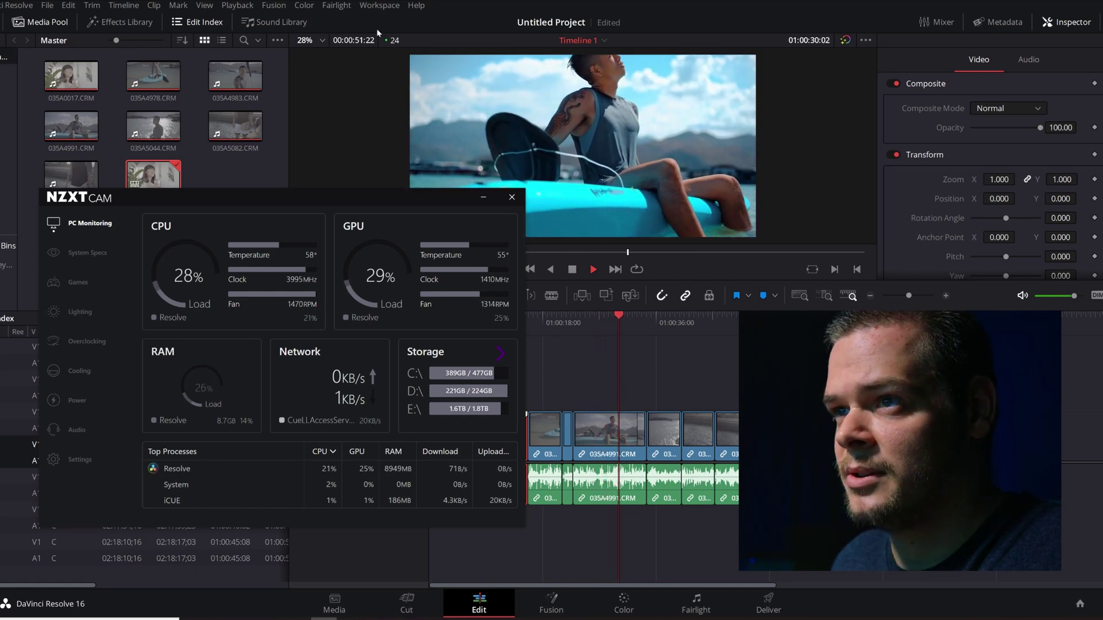
click(214, 386)
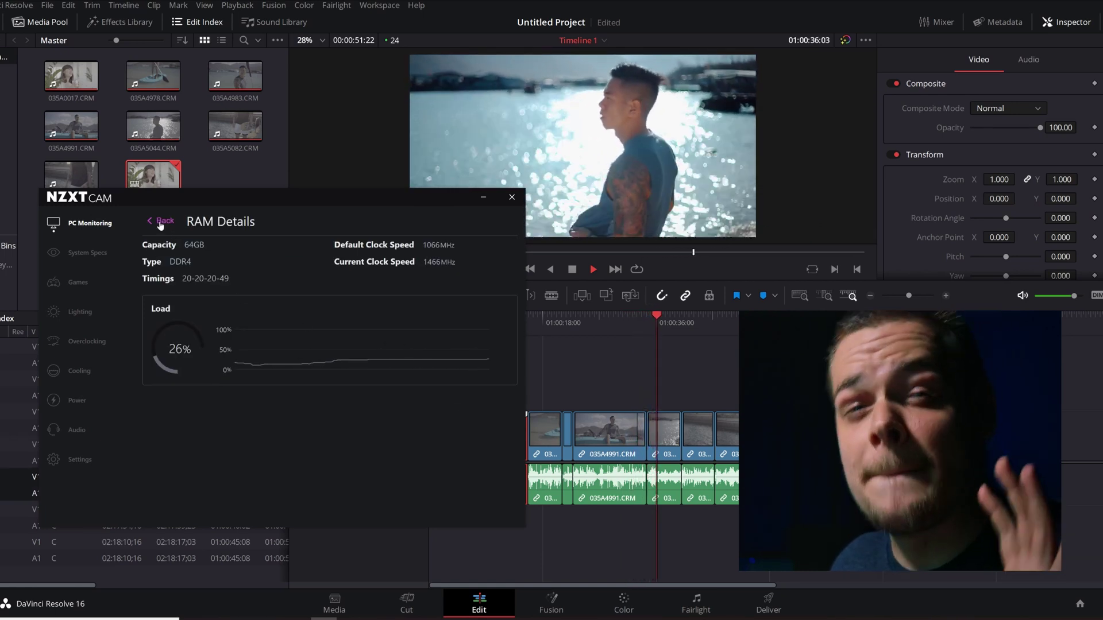
click(160, 224)
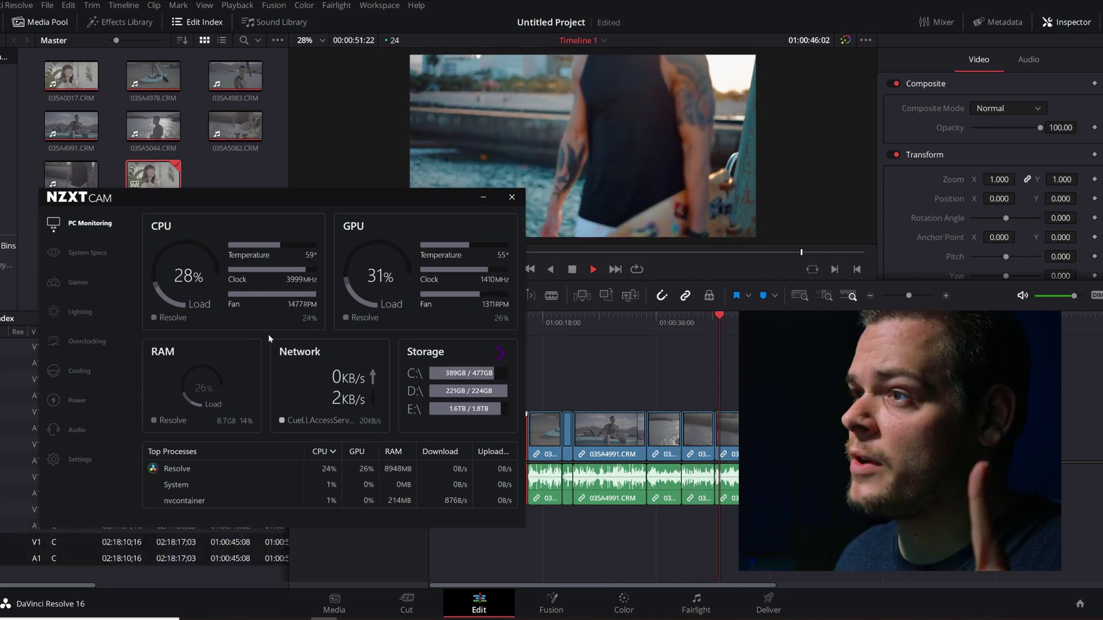
Close the monitor and scrub through the graded clips to the last one near 01:00:48
click(335, 103)
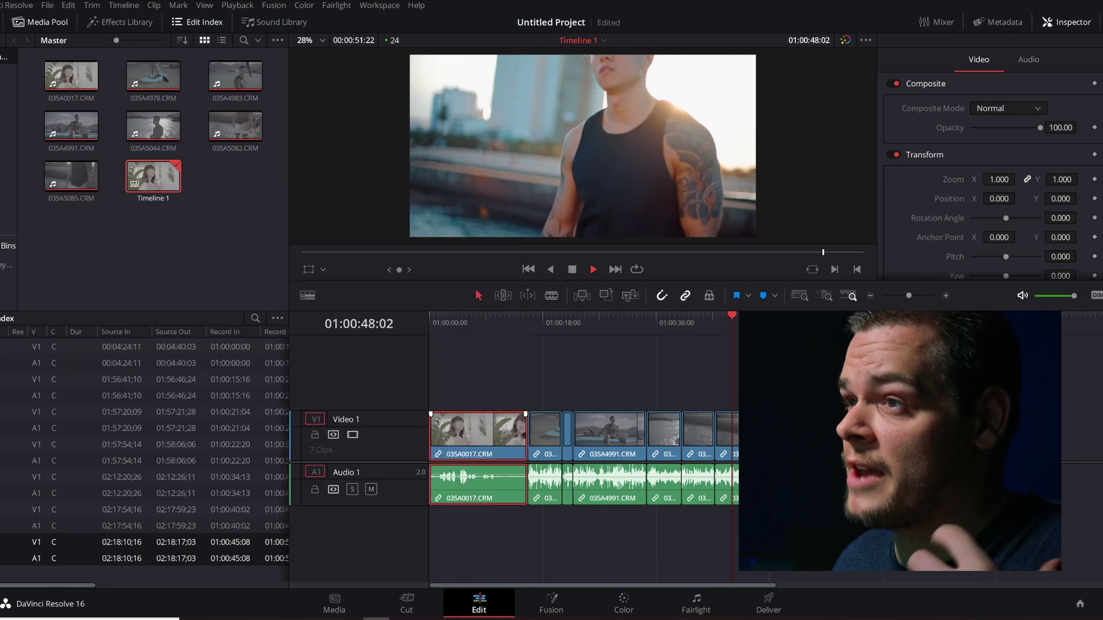
drag(705, 328, 589, 329)
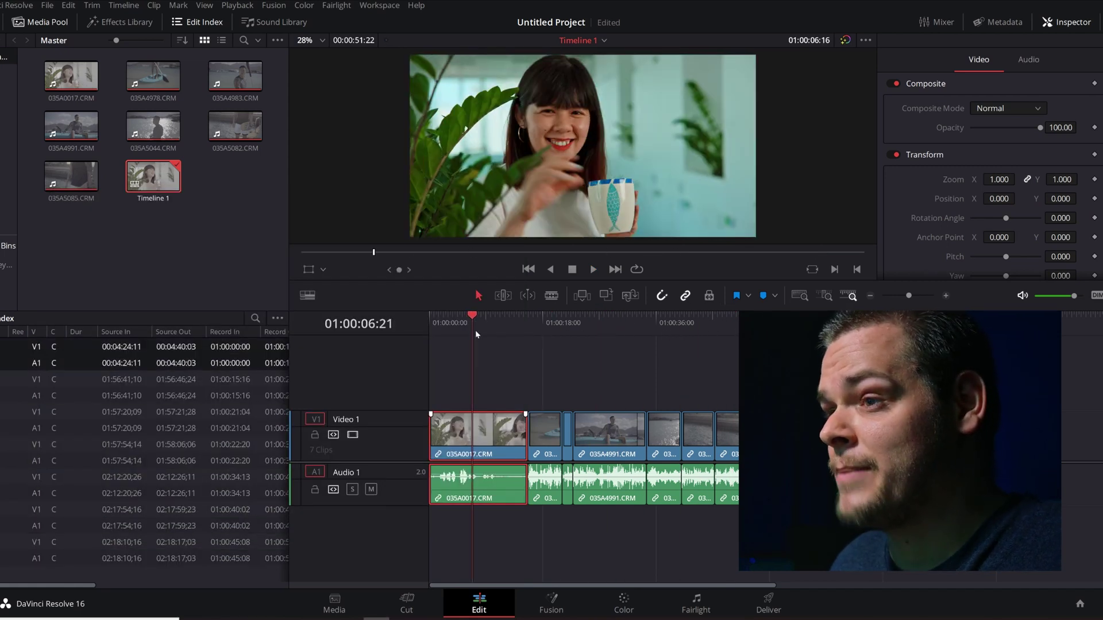
drag(489, 330, 556, 327)
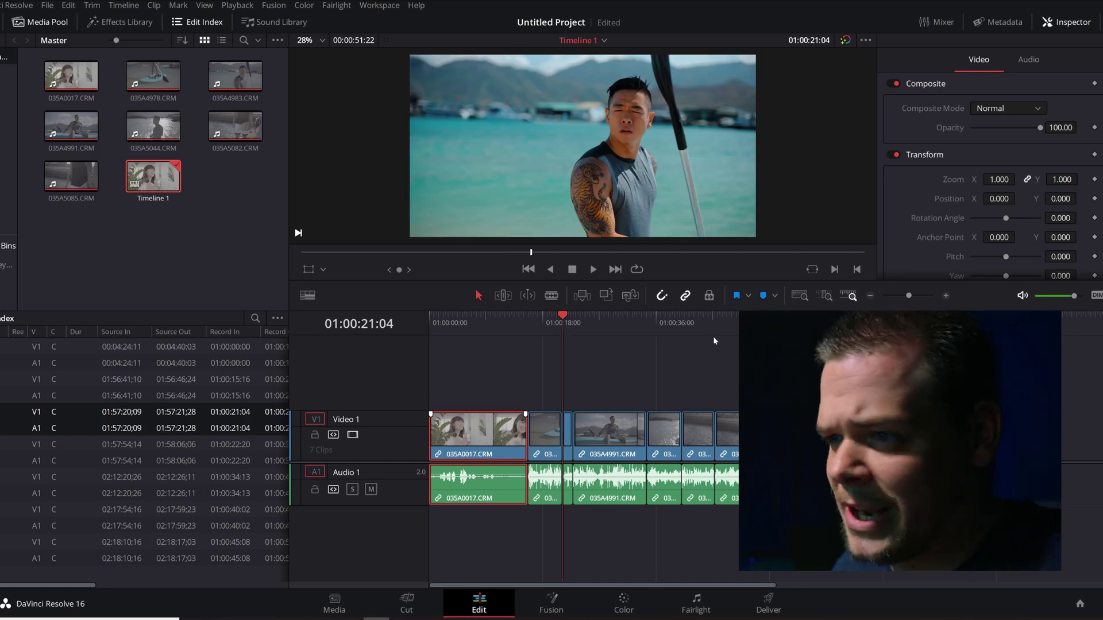
drag(714, 332, 737, 327)
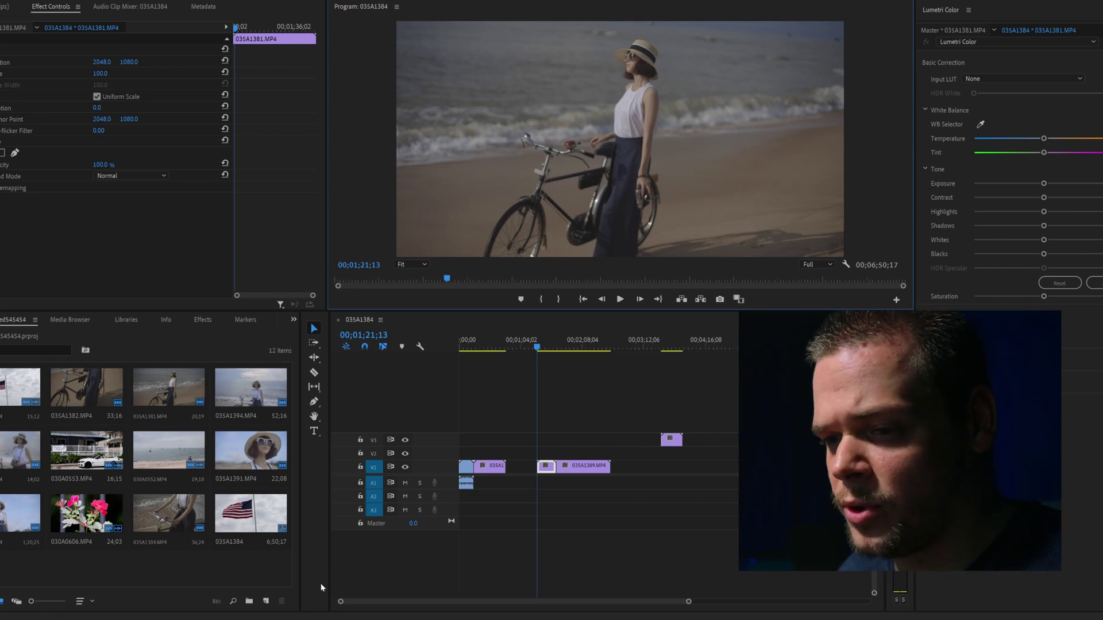
Play the 035A1384 H.265 sequence in Premiere Pro with the NZXT CAM window moved lower
key(space)
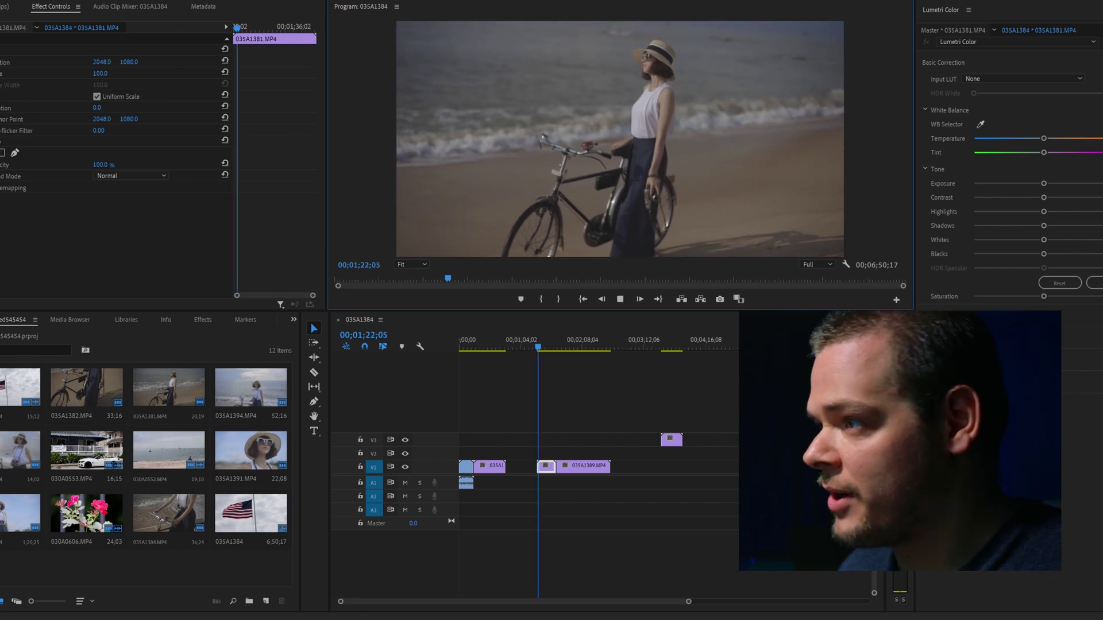
drag(380, 218, 359, 247)
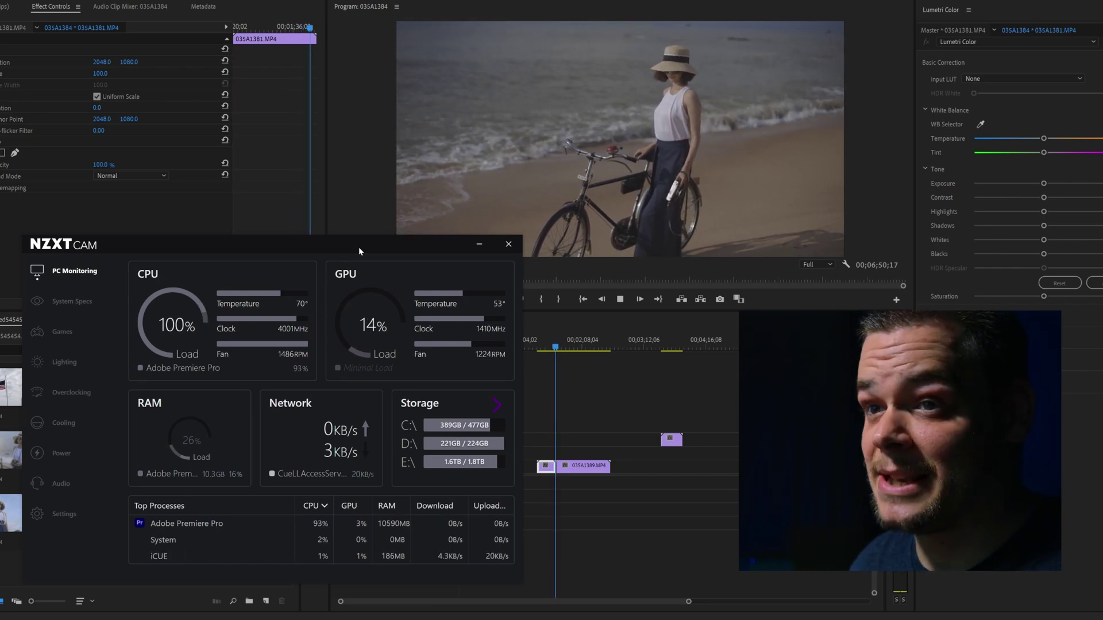
Move the NZXT CAM monitoring window slightly up while Premiere playback continues
drag(358, 247, 356, 234)
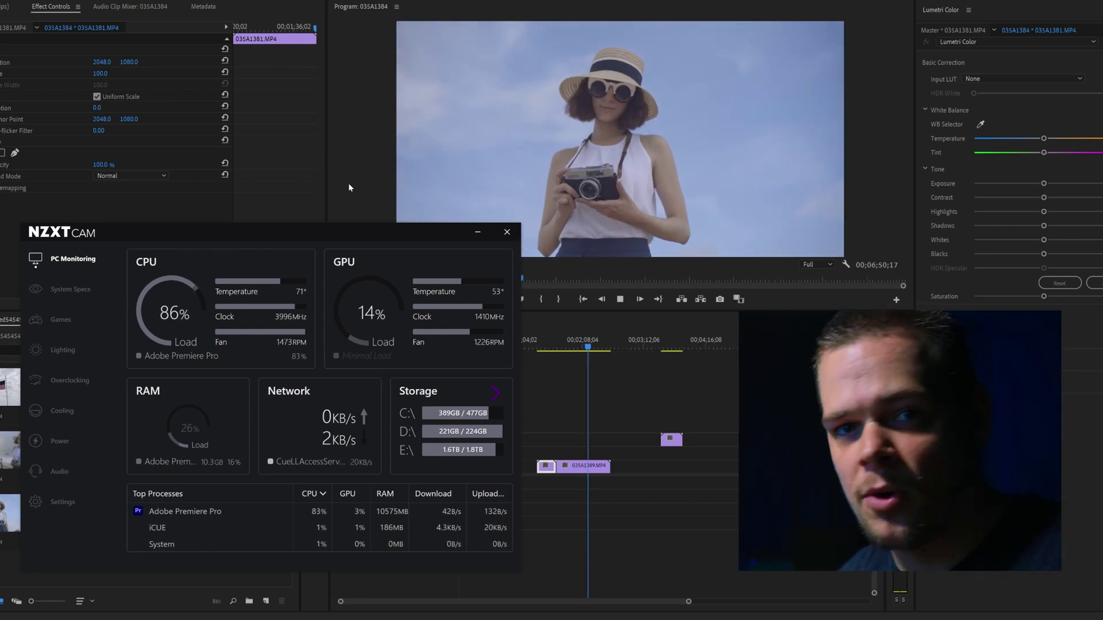
Stop playback and scrub the sequence, parking the playhead at 00;03;43;29
click(348, 183)
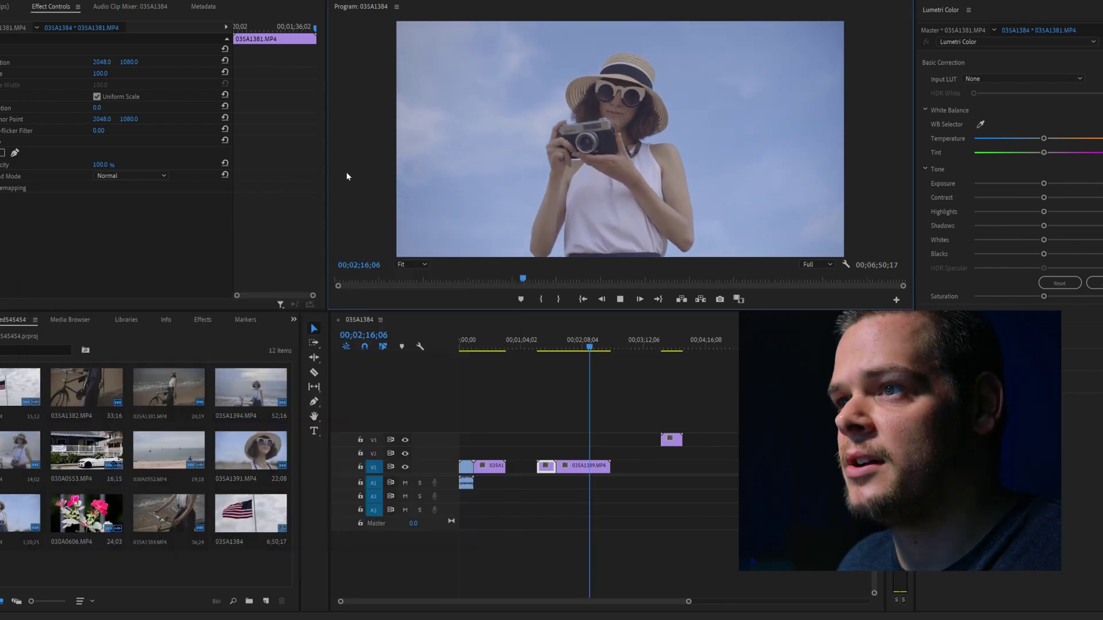
drag(555, 347, 489, 349)
click(673, 346)
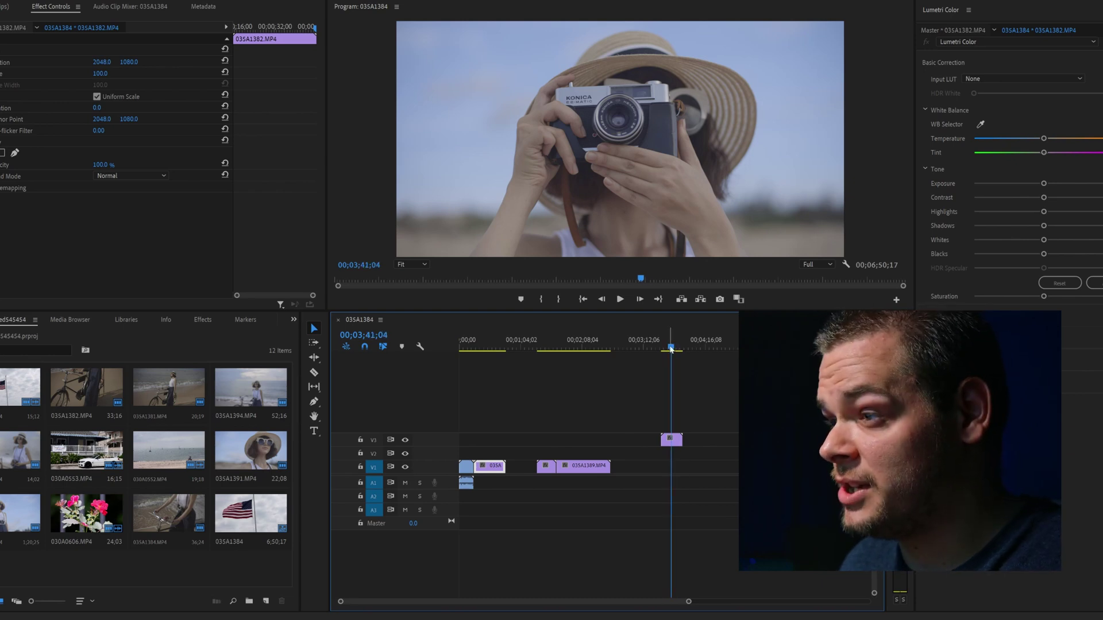
drag(671, 348, 671, 348)
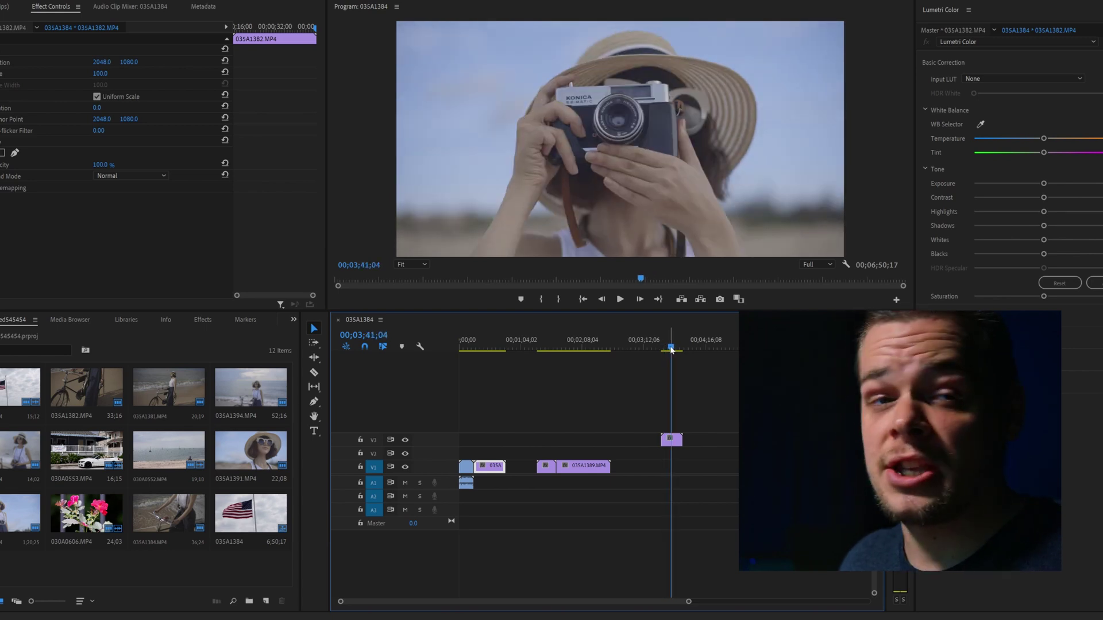
drag(671, 349, 673, 349)
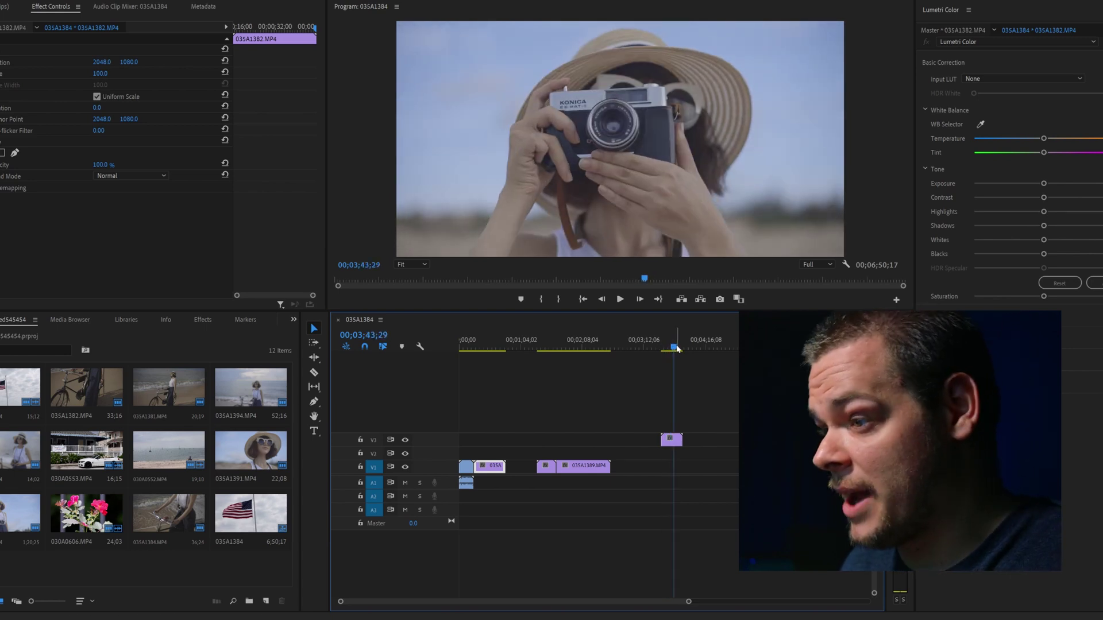
Place clip 035A1384 on track V2 after the playhead, then return to the bicycle clip at 00;00;38;13
drag(168, 513, 705, 451)
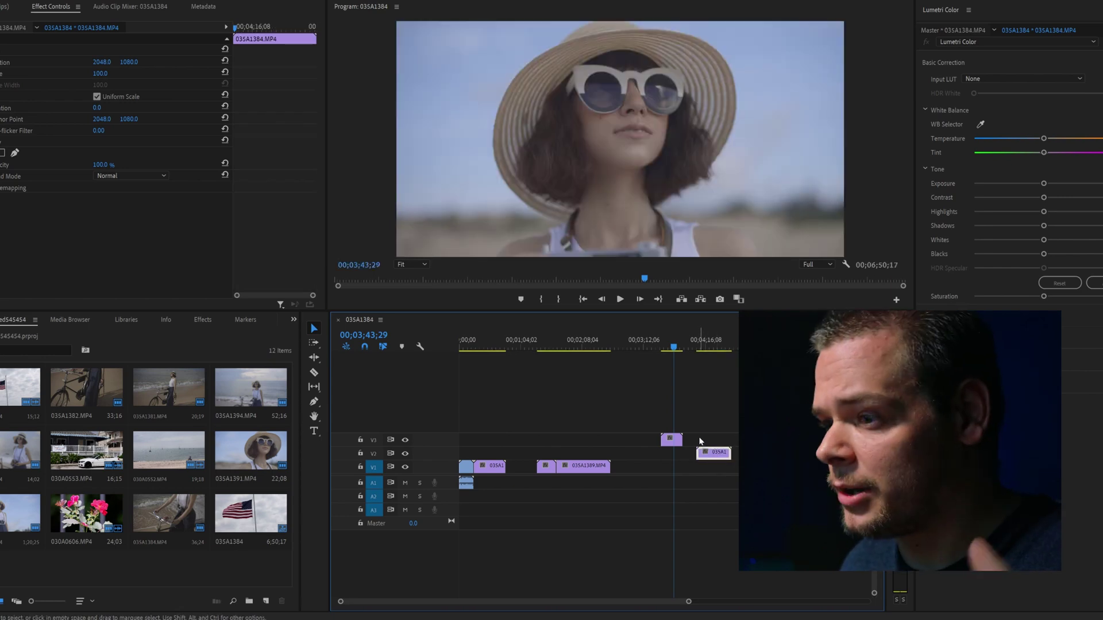
click(578, 349)
click(359, 152)
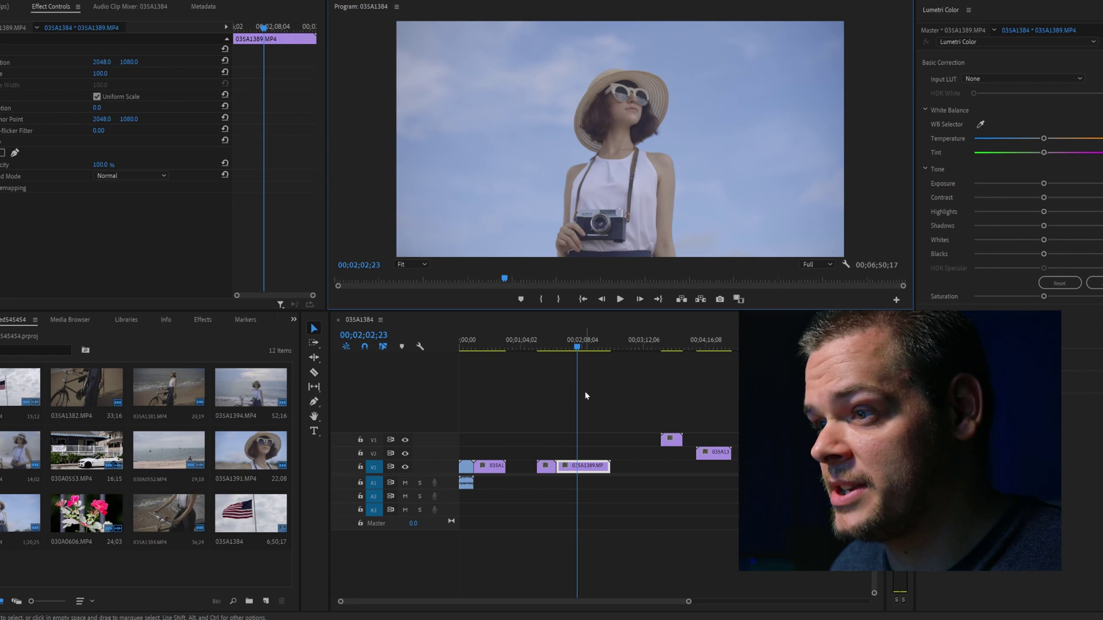
click(497, 348)
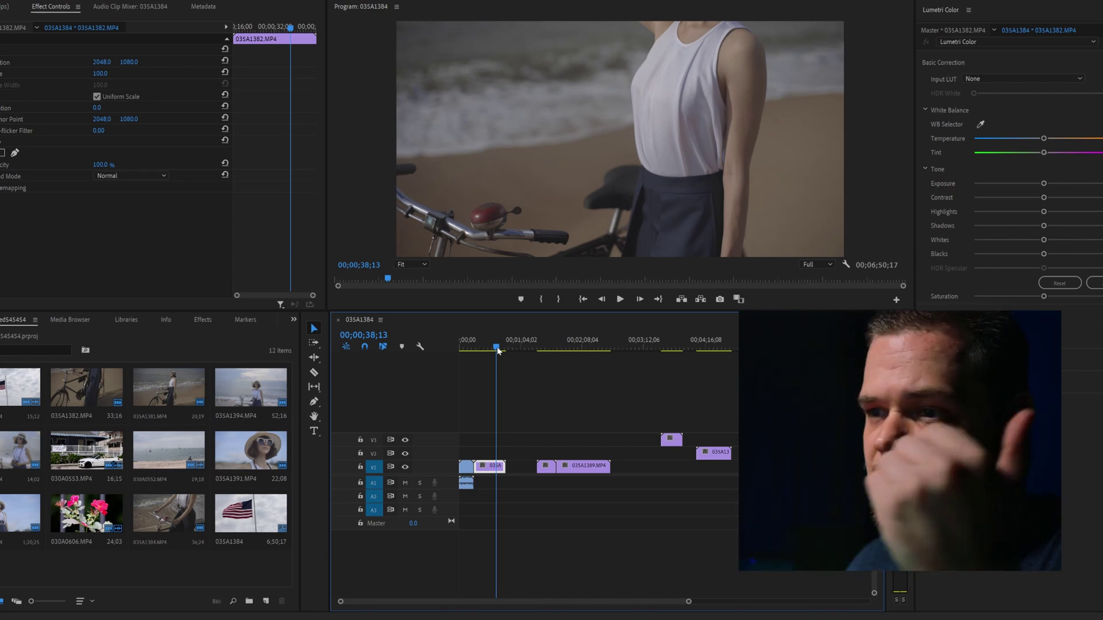
drag(498, 350, 492, 352)
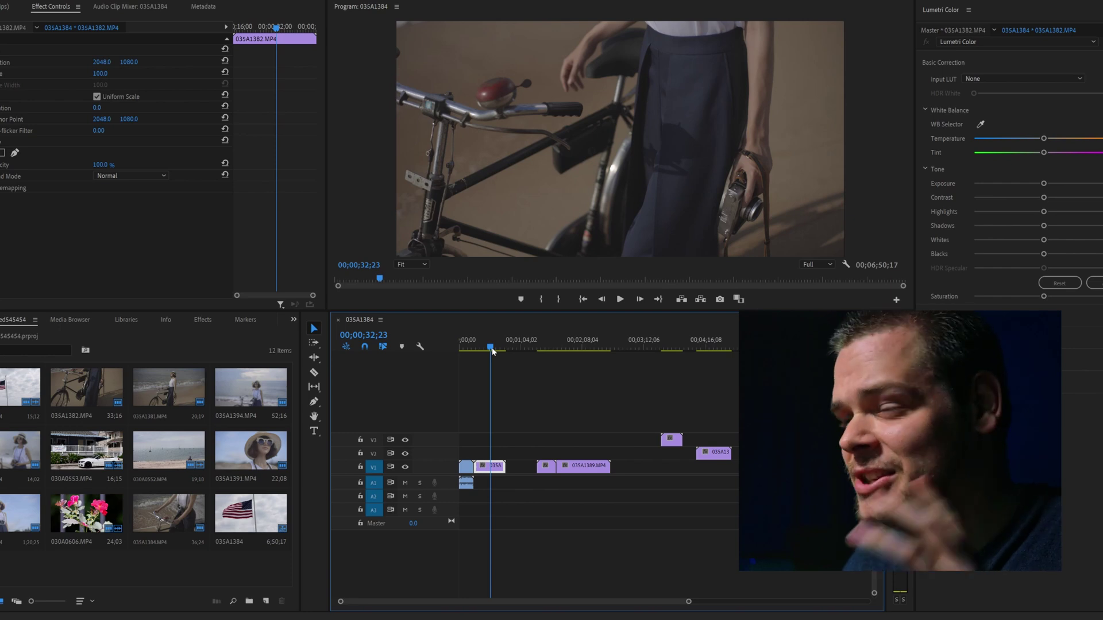
click(383, 233)
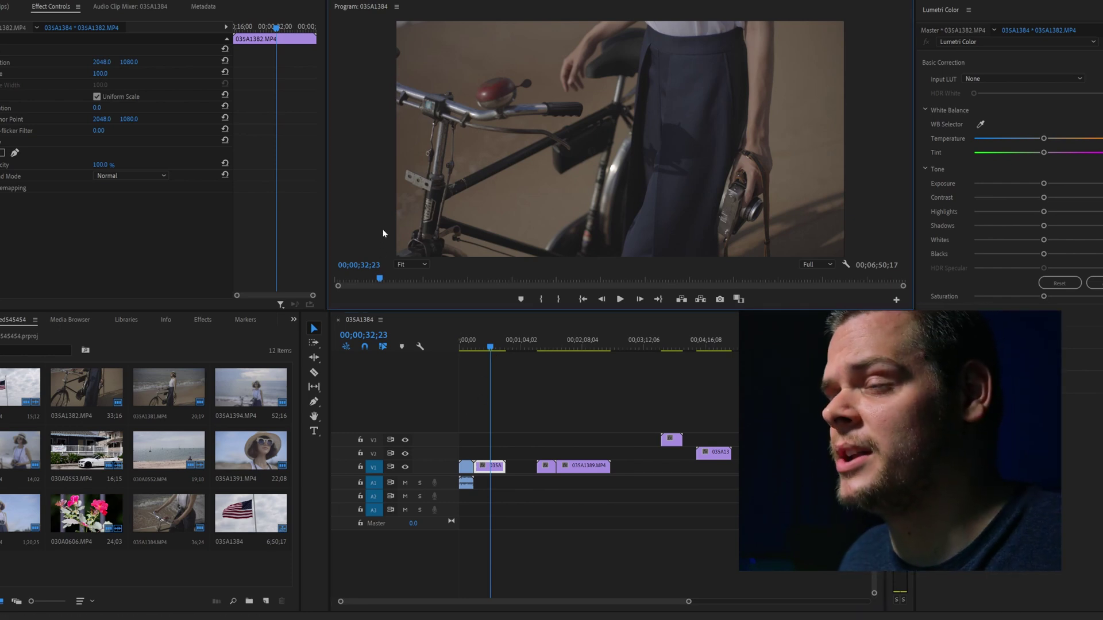